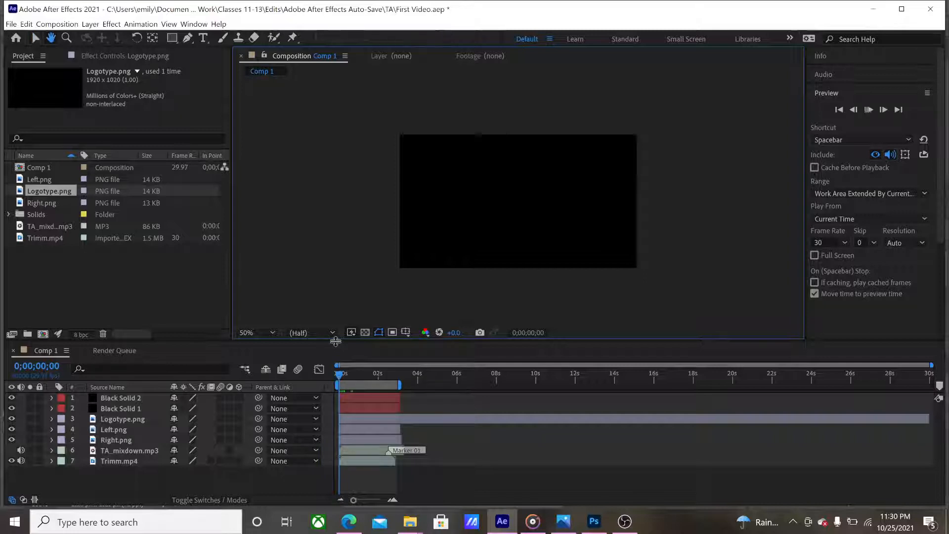
Preview Comp 1 from the beginning and return the playhead to 0;00;00;00
{"action": "key", "text": "space"}
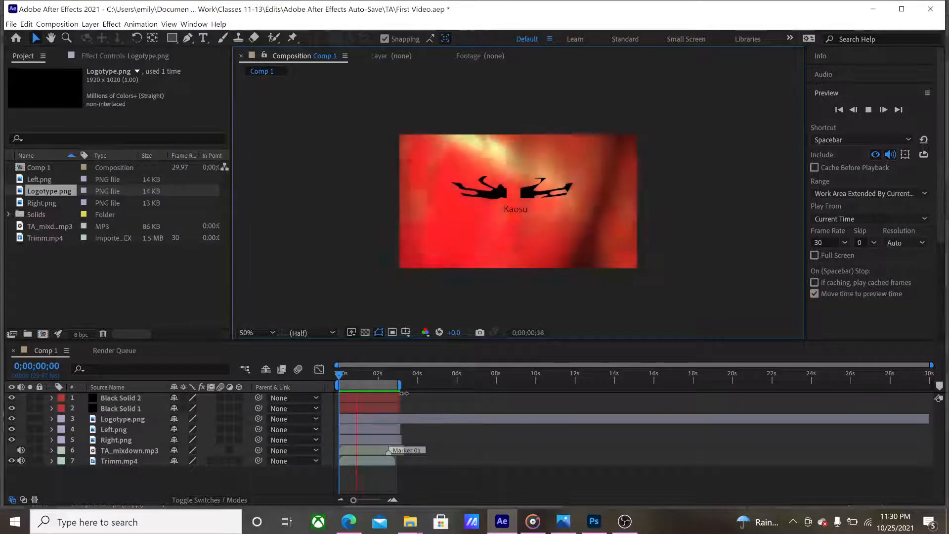
{"action": "key", "text": "space"}
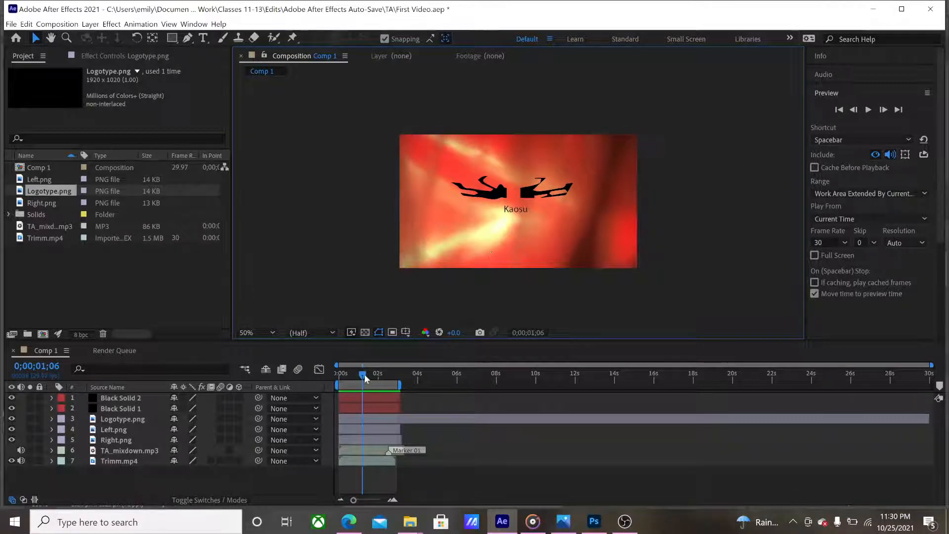
{"action": "left_click_drag", "start_coordinate": [363, 375], "coordinate": [335, 376]}
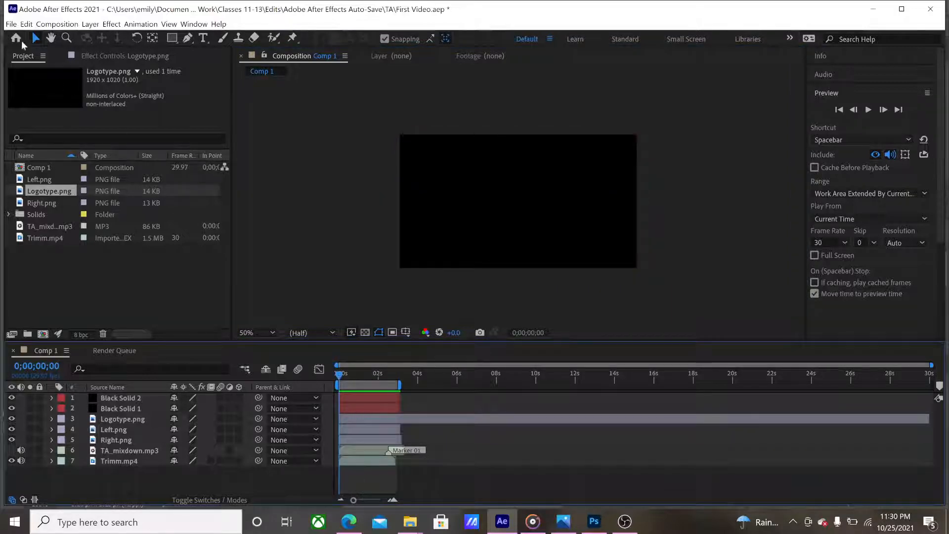
{"action": "left_click", "coordinate": [11, 24]}
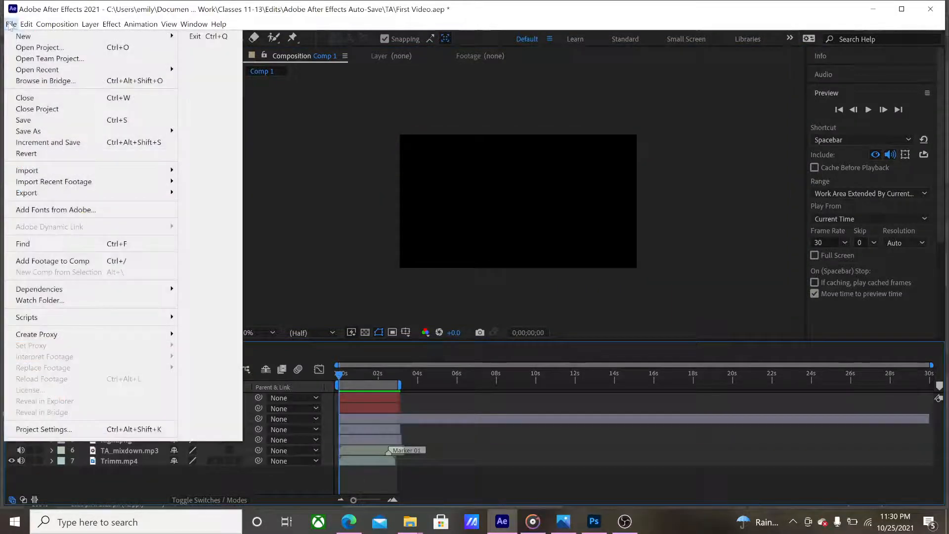
{"action": "mouse_move", "coordinate": [19, 36]}
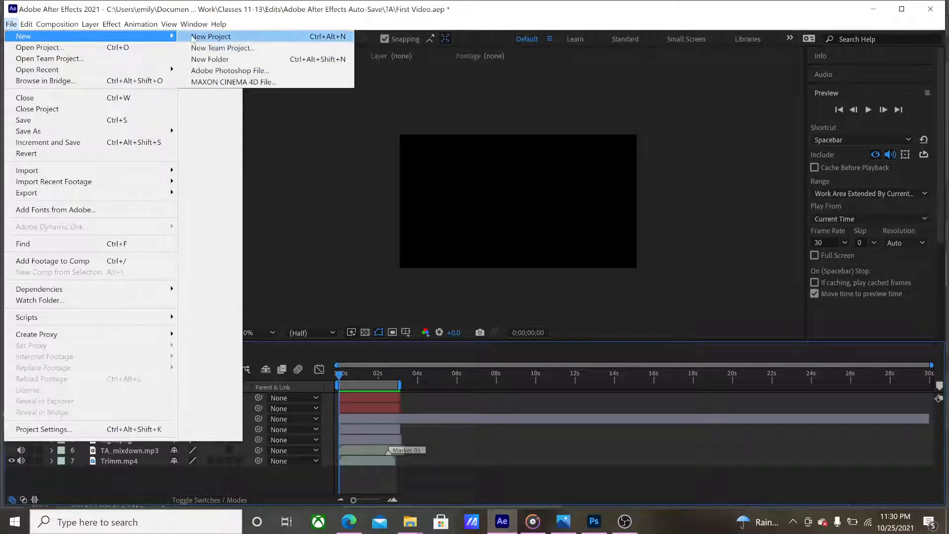
{"action": "left_click", "coordinate": [211, 37]}
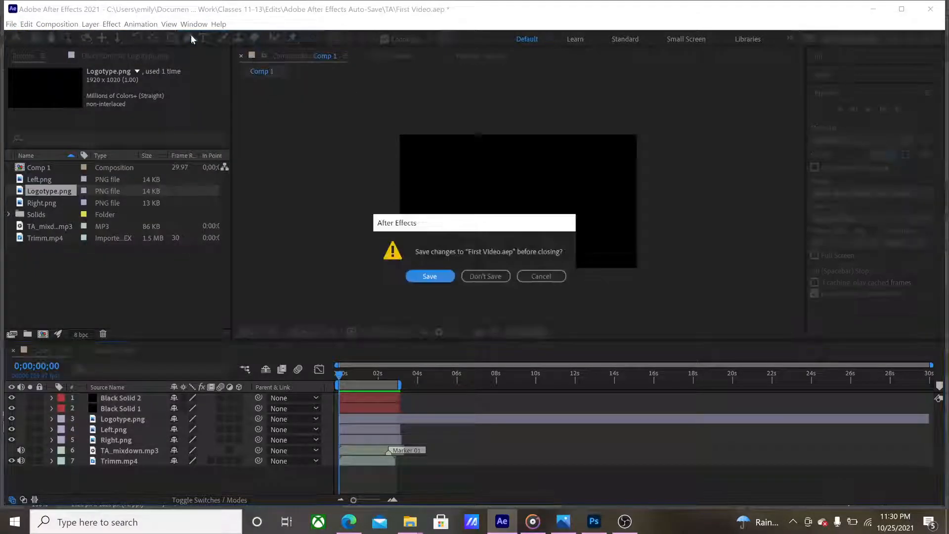
{"action": "left_click", "coordinate": [554, 276]}
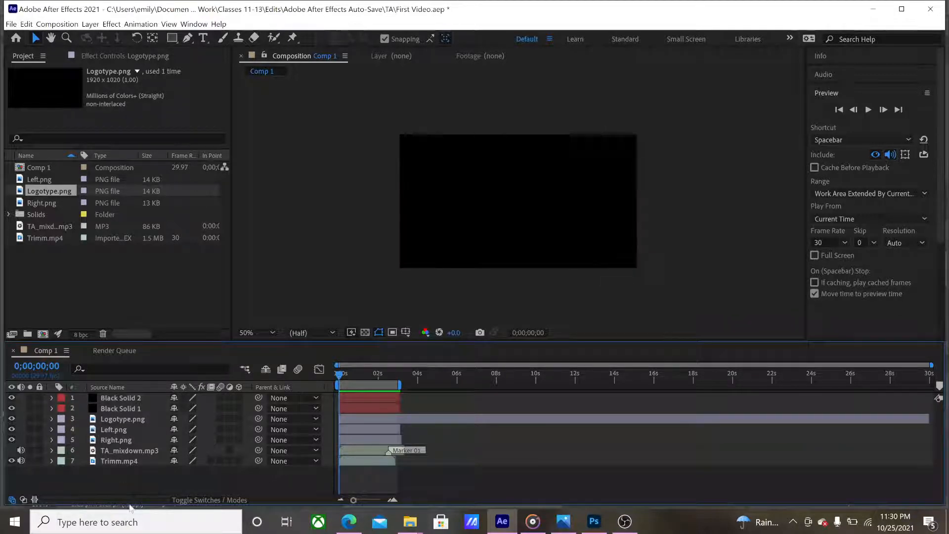
{"action": "right_click", "coordinate": [112, 480]}
{"action": "left_click", "coordinate": [148, 409]}
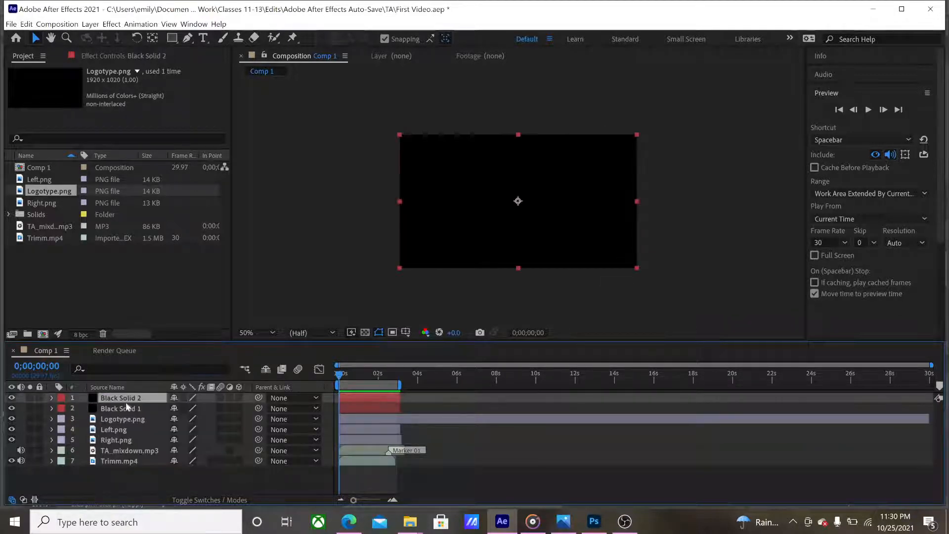
{"action": "right_click", "coordinate": [149, 411]}
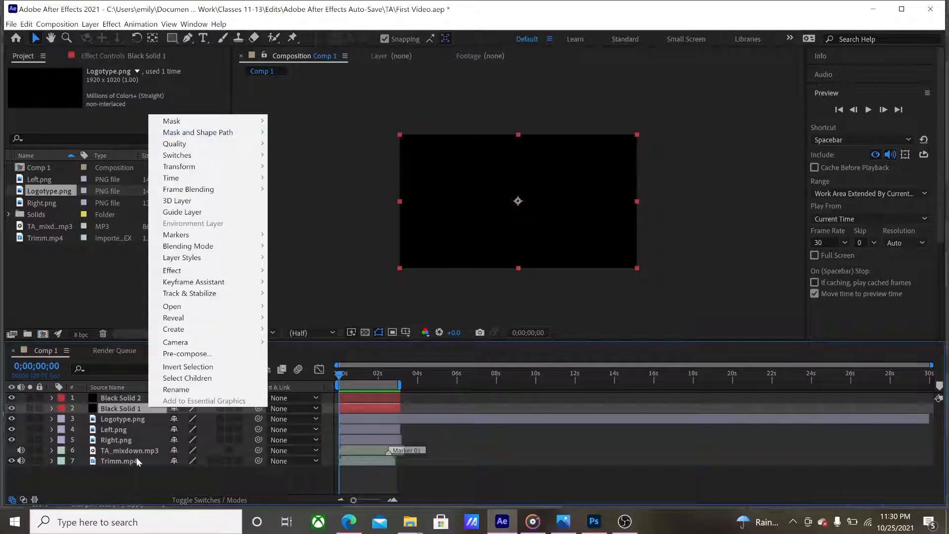
{"action": "left_click", "coordinate": [140, 432]}
{"action": "right_click", "coordinate": [140, 432]}
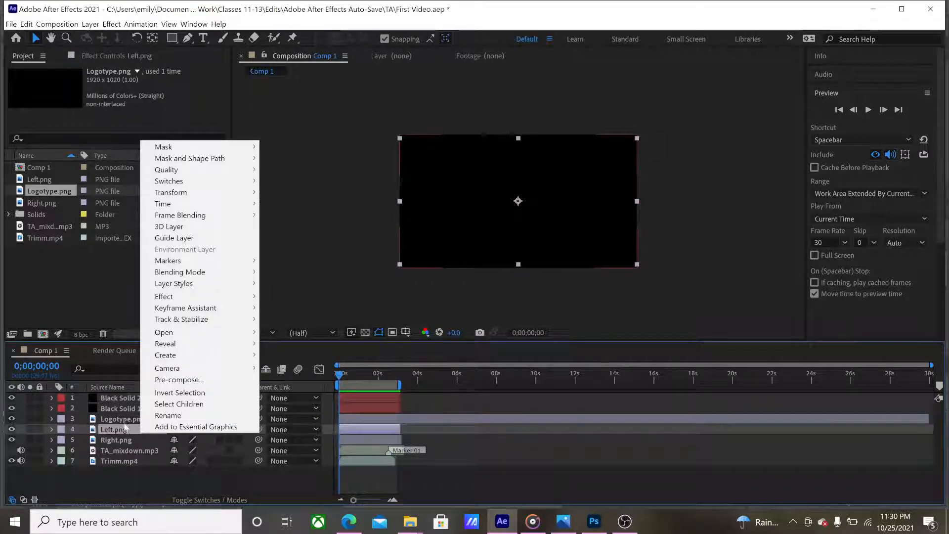
{"action": "right_click", "coordinate": [124, 420]}
{"action": "right_click", "coordinate": [128, 485]}
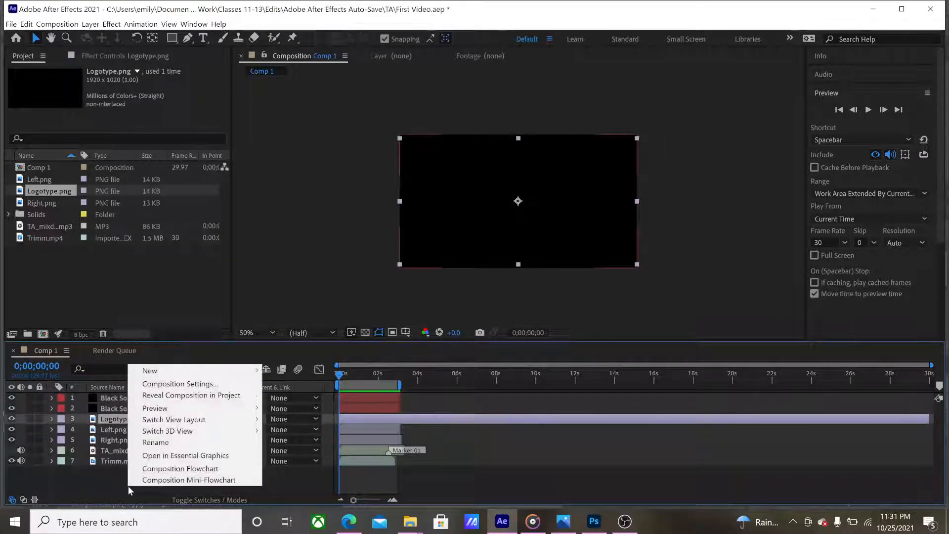
{"action": "mouse_move", "coordinate": [146, 371]}
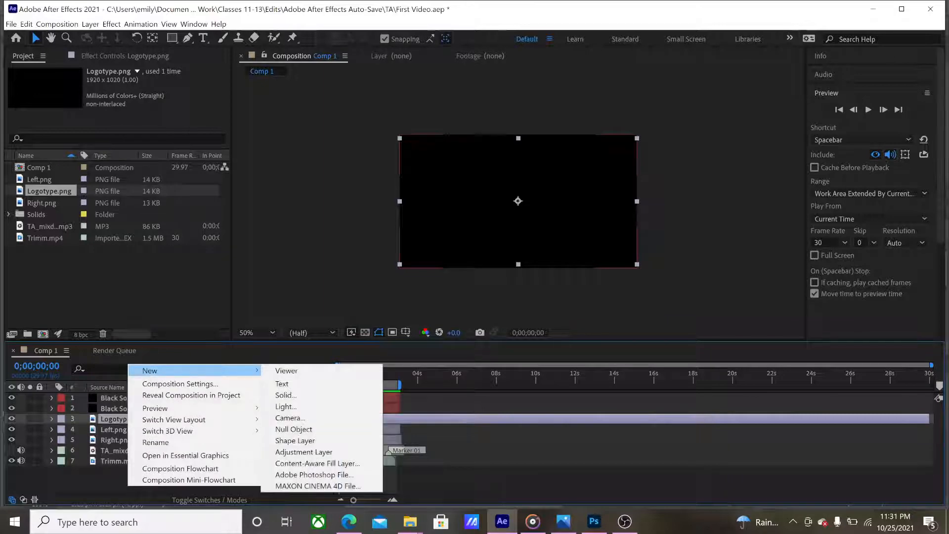
{"action": "left_click", "coordinate": [306, 396]}
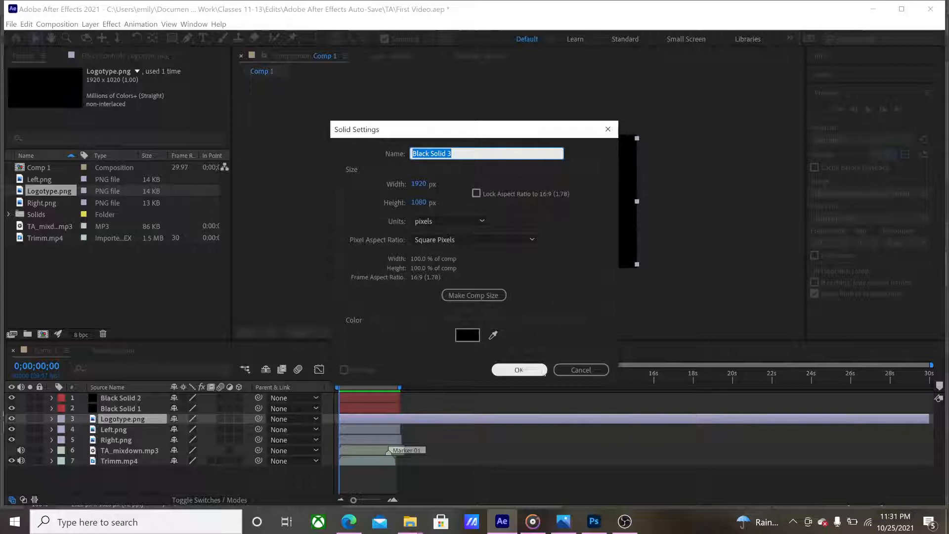
{"action": "left_click", "coordinate": [520, 371]}
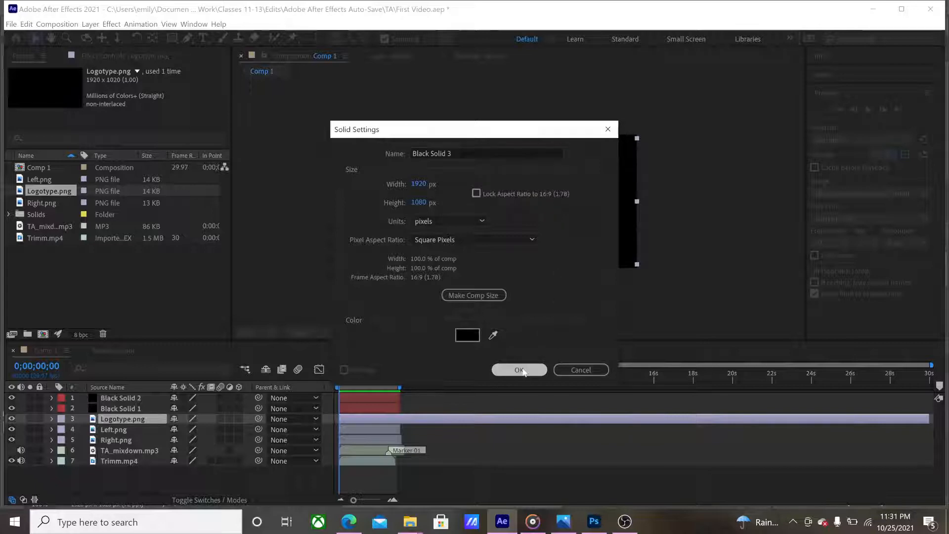
{"action": "left_click", "coordinate": [594, 371]}
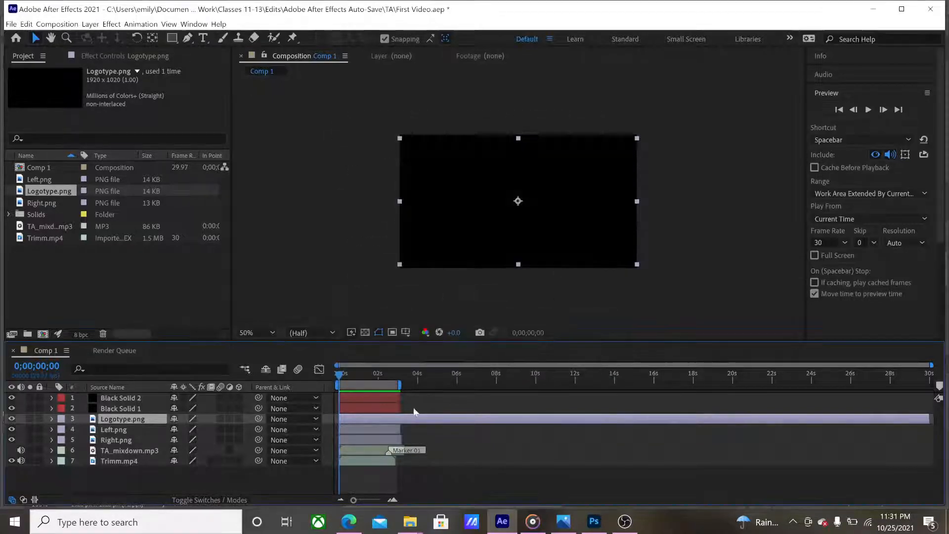
Expand the transform properties of the Black Solid 2 and Black Solid 1 layers
{"action": "left_click", "coordinate": [102, 398]}
{"action": "left_click", "coordinate": [98, 407]}
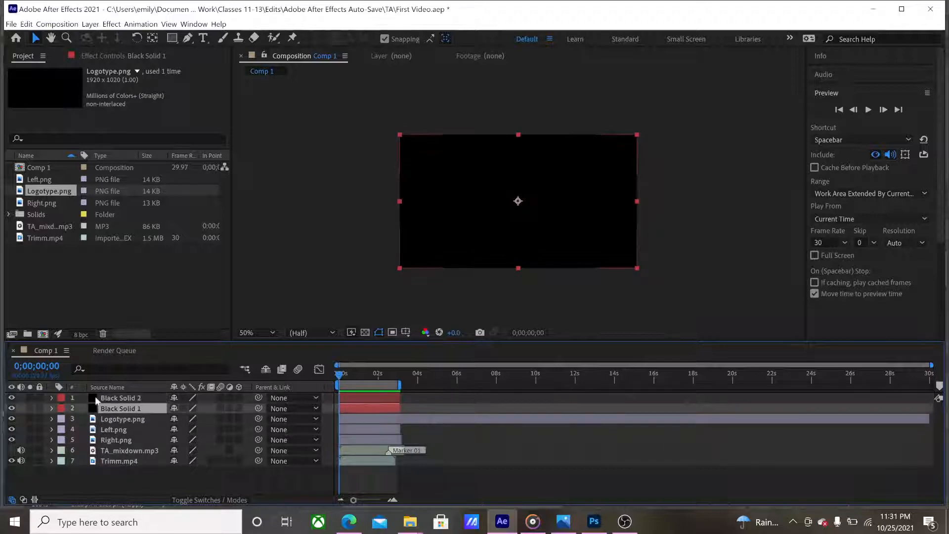
{"action": "left_click", "coordinate": [52, 398]}
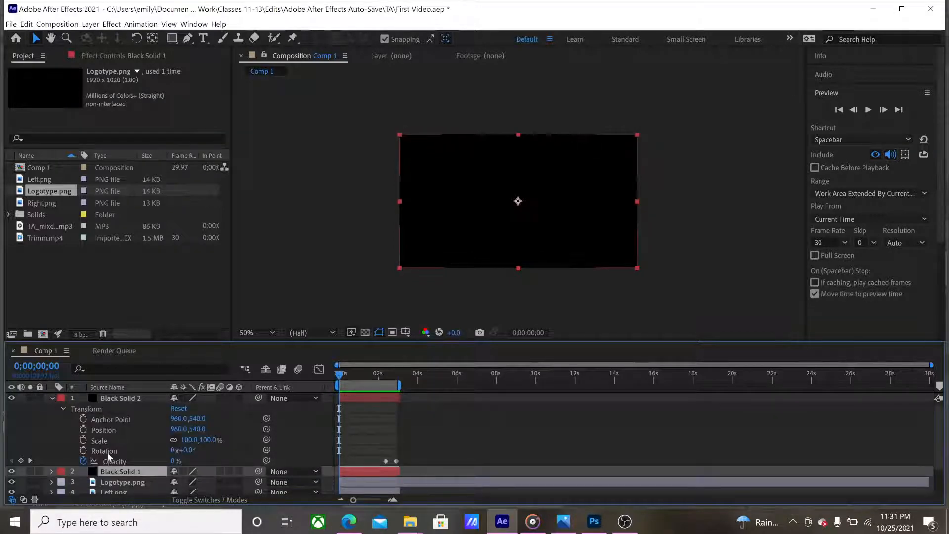
{"action": "left_click", "coordinate": [51, 471]}
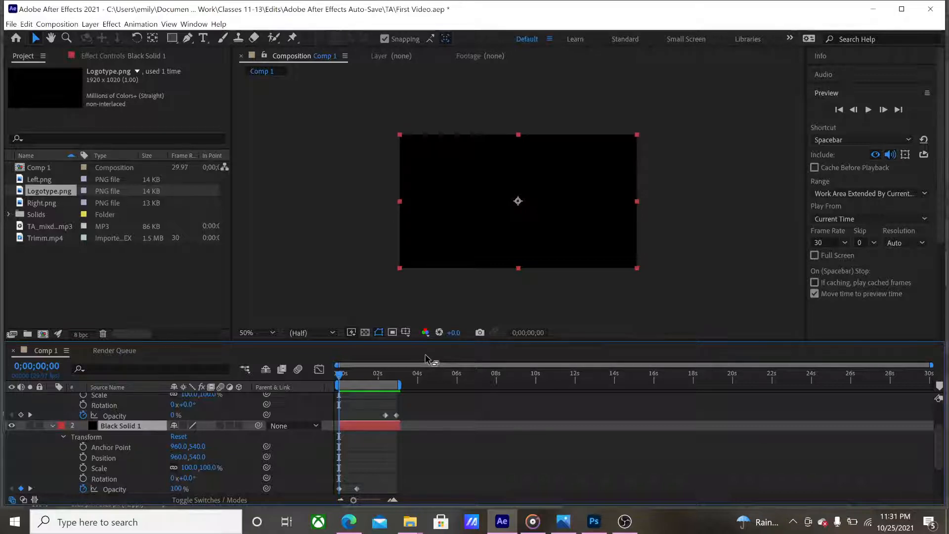
Scrub through Black Solid 1's opening opacity fade and go back to the first frame
{"action": "left_click", "coordinate": [349, 377]}
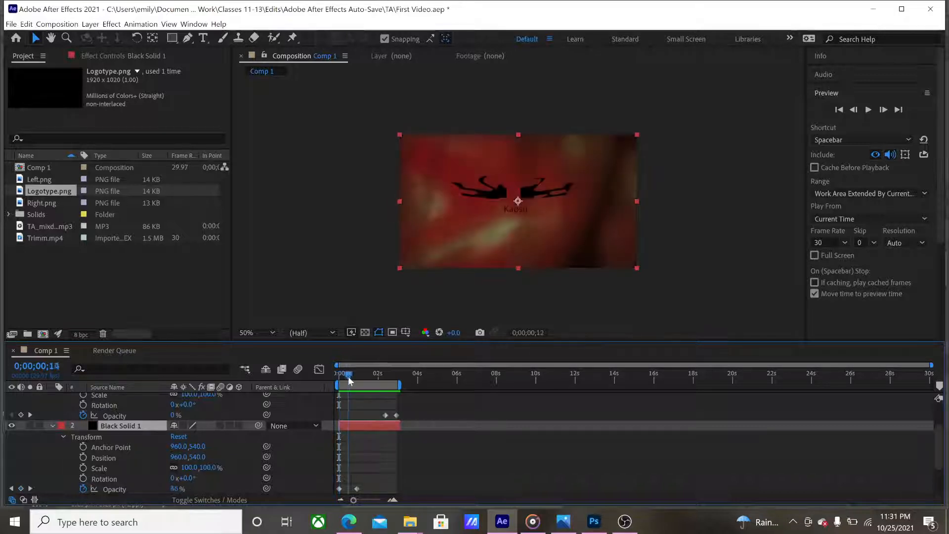
{"action": "left_click_drag", "start_coordinate": [349, 380], "coordinate": [358, 384]}
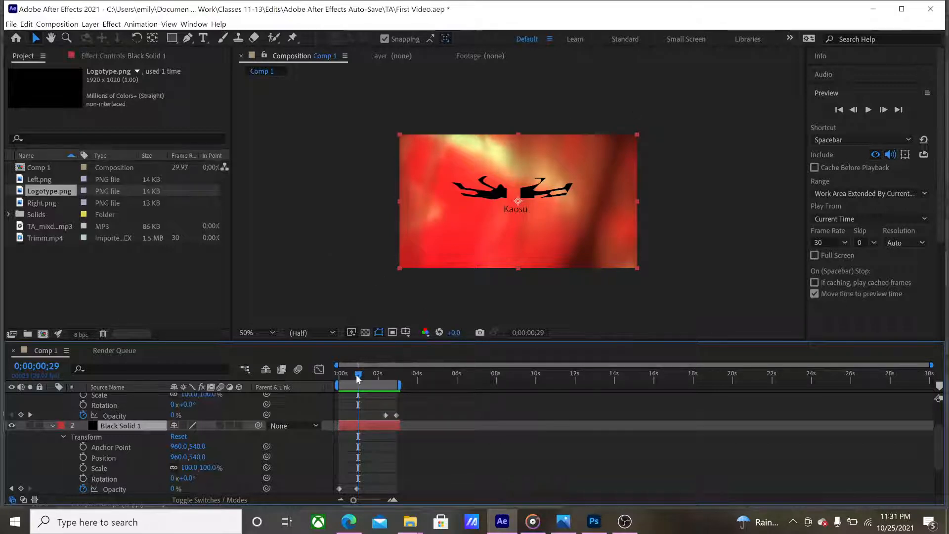
{"action": "left_click_drag", "start_coordinate": [356, 375], "coordinate": [331, 379]}
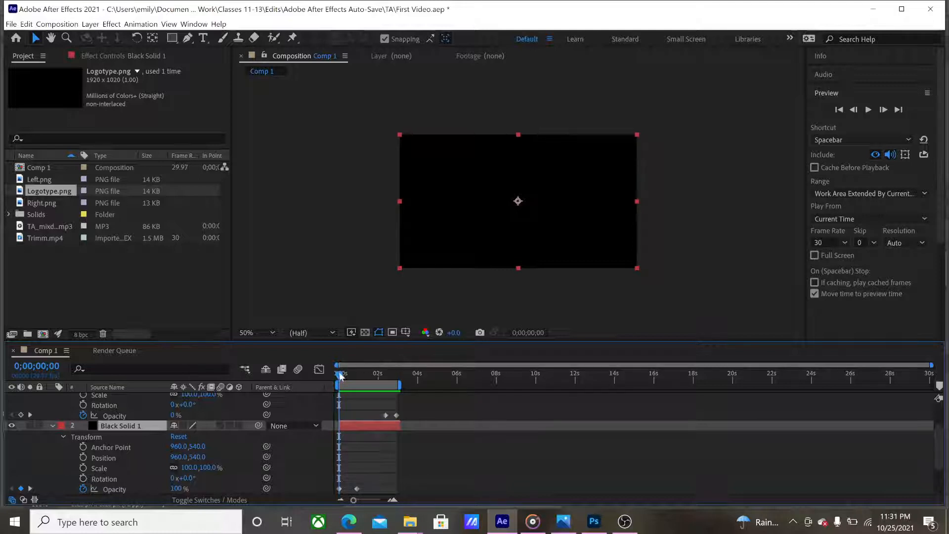
Reset Black Solid 1's opacity keyframes, keying 100% at 0;00;00;00 and 0% at 0;00;00;14
{"action": "double_click", "coordinate": [83, 489]}
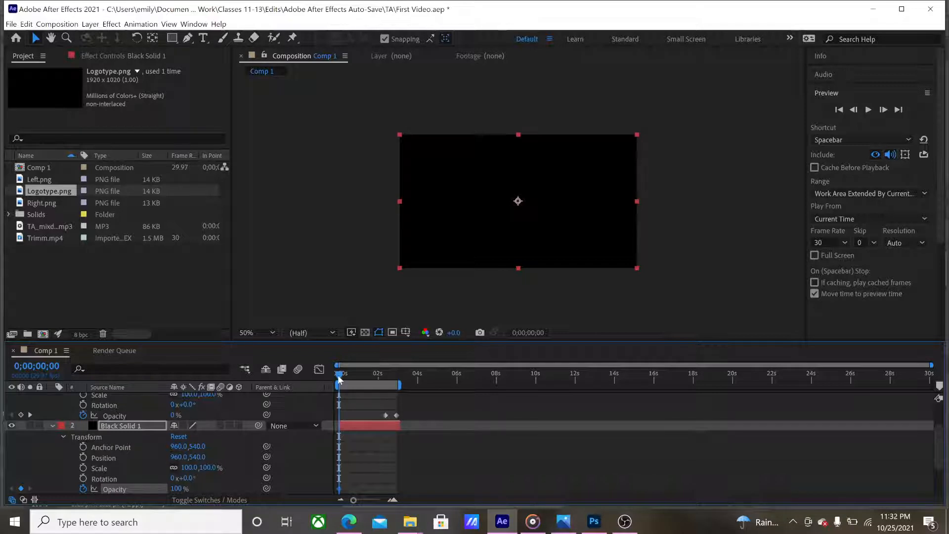
{"action": "left_click_drag", "start_coordinate": [339, 378], "coordinate": [348, 379]}
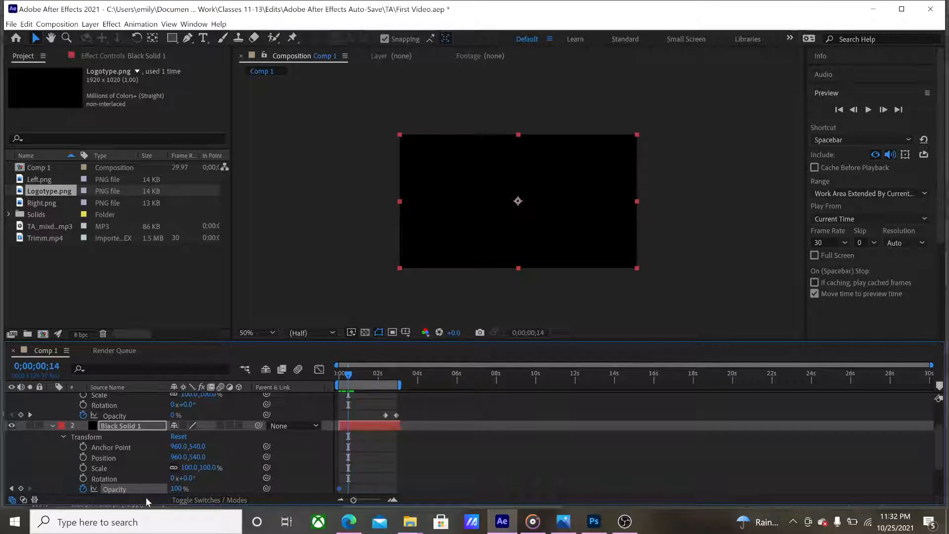
{"action": "left_click", "coordinate": [176, 489]}
{"action": "type", "text": "0"}
{"action": "key", "text": "Return"}
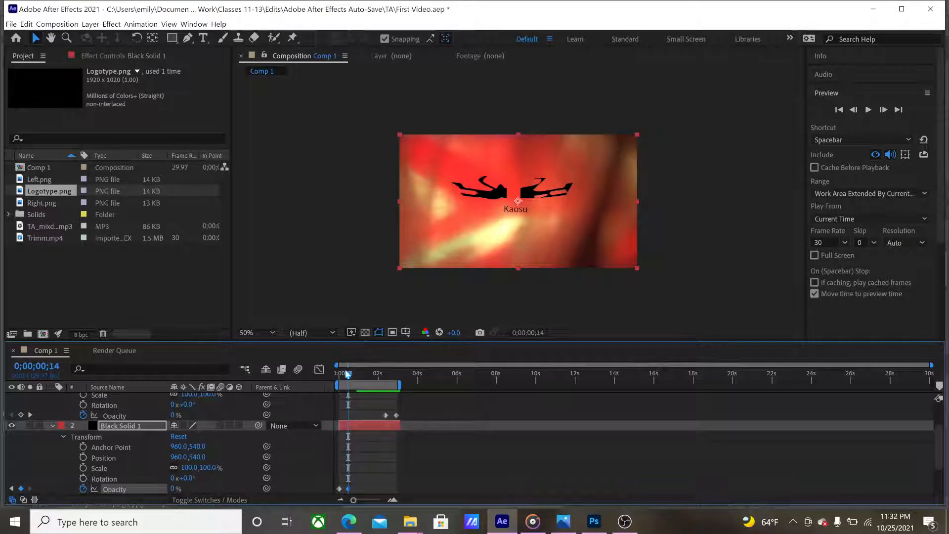
Play the composition from the start to check the fade-in, and scrub over its opening frames
{"action": "left_click_drag", "start_coordinate": [348, 378], "coordinate": [312, 373]}
{"action": "key", "text": "space"}
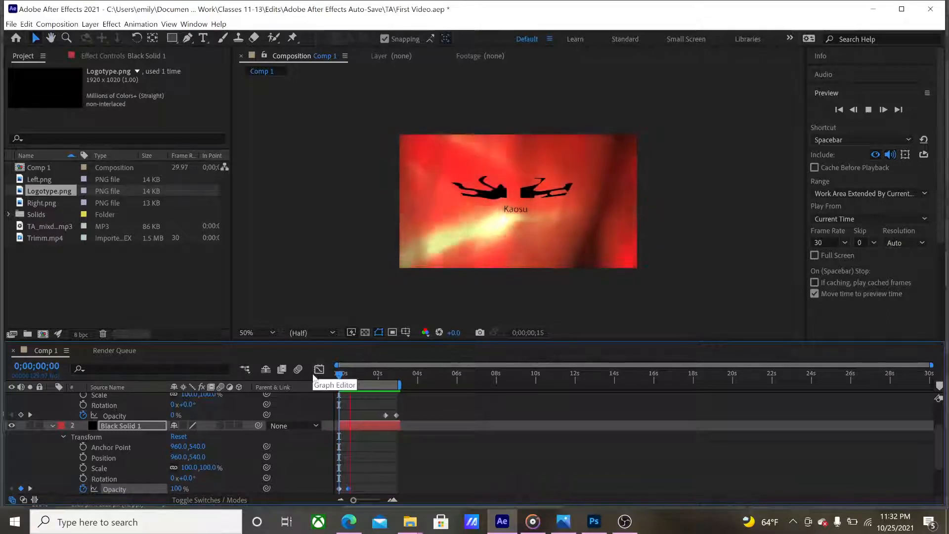
{"action": "left_click", "coordinate": [381, 379]}
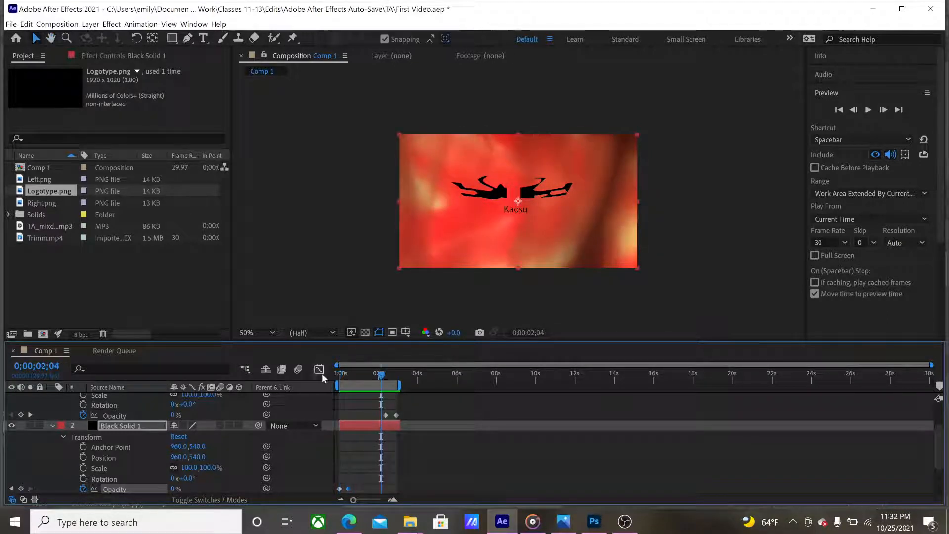
{"action": "left_click_drag", "start_coordinate": [381, 380], "coordinate": [327, 375]}
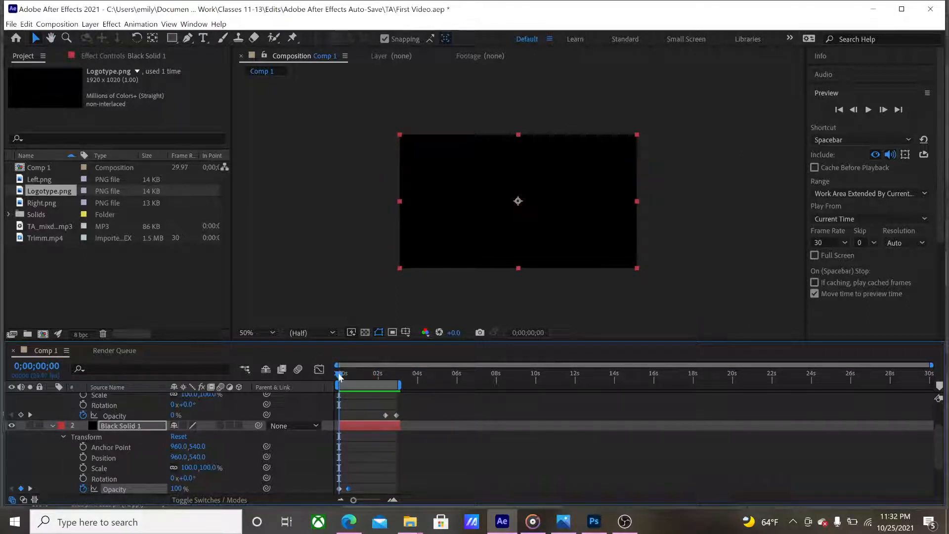
{"action": "left_click_drag", "start_coordinate": [338, 374], "coordinate": [357, 377]}
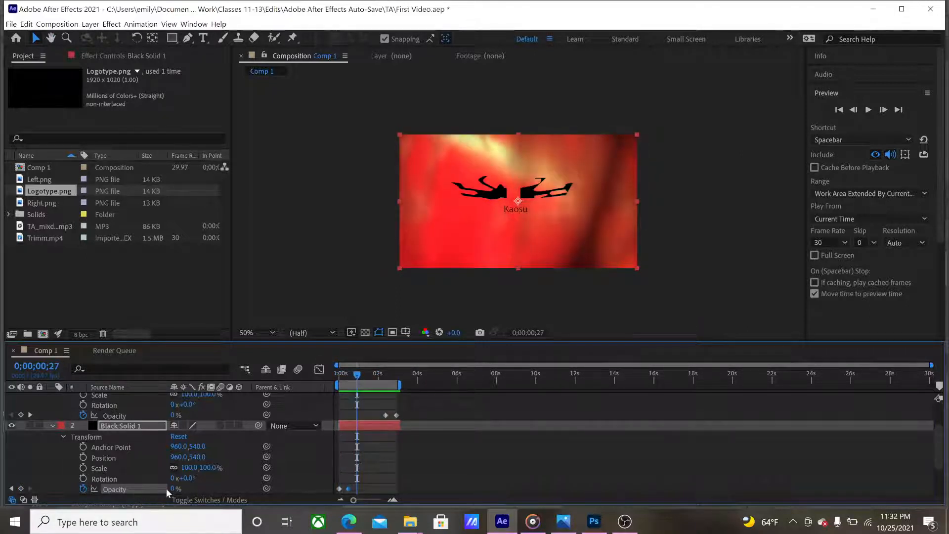
Remove all opacity keyframes from Black Solid 1 and preview the composition from the start
{"action": "left_click", "coordinate": [82, 489]}
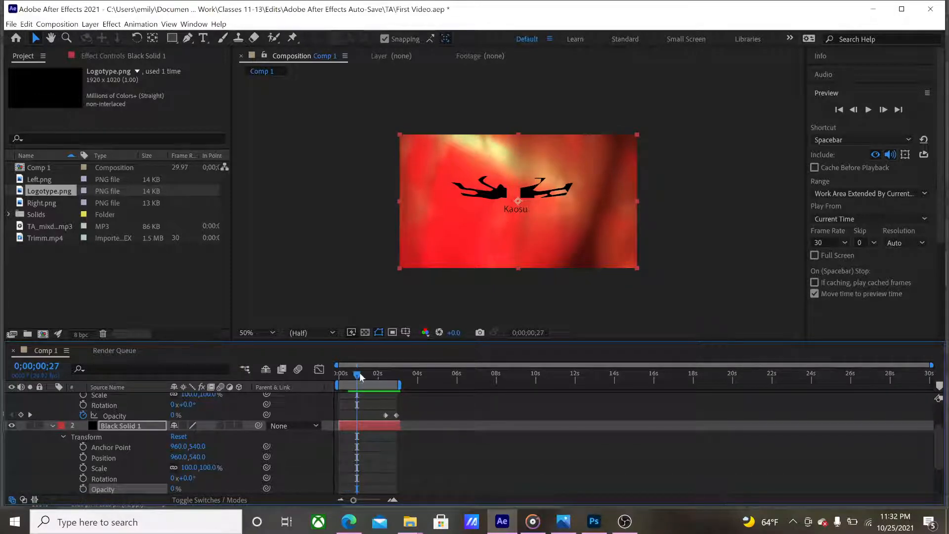
{"action": "left_click", "coordinate": [340, 373]}
{"action": "key", "text": "space"}
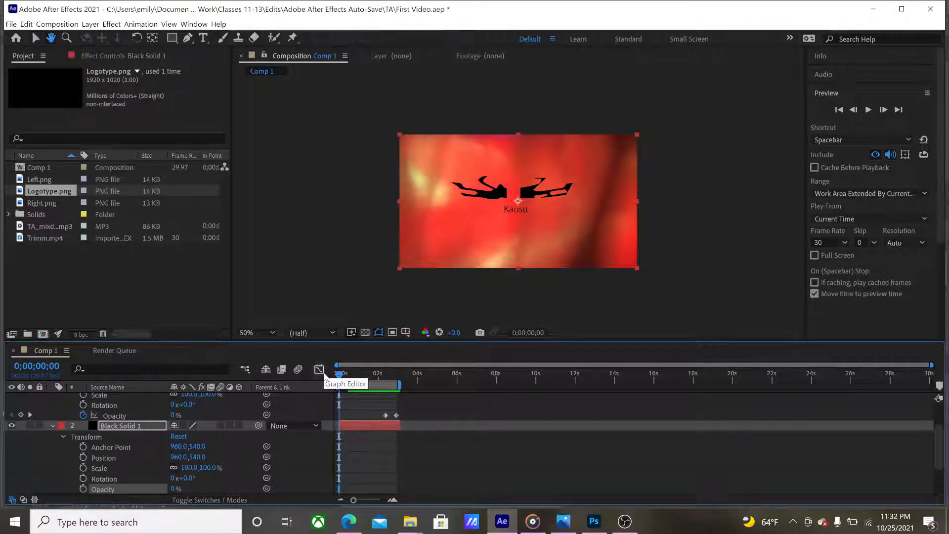
{"action": "key", "text": "space"}
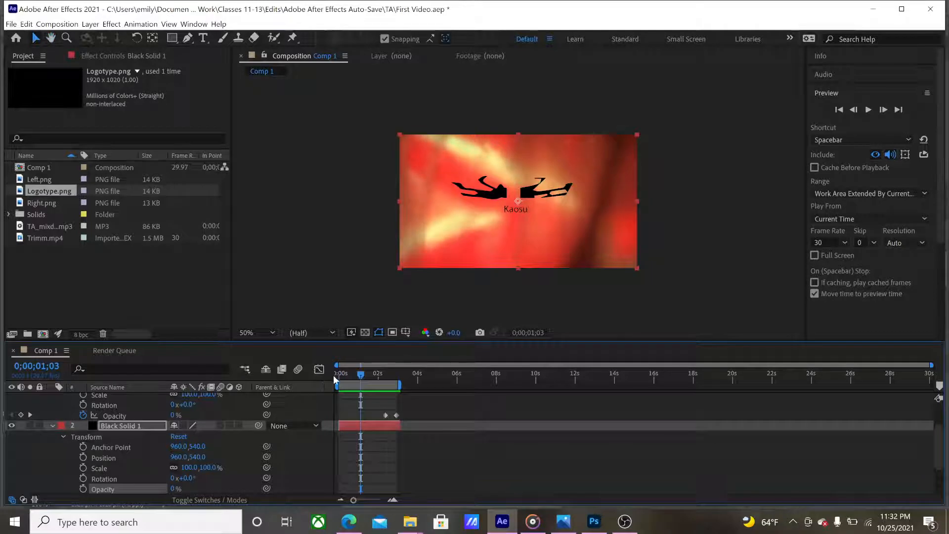
Keyframe Black Solid 1's opacity at 100% on the first frame and 1% at 0;00;00;22
{"action": "left_click_drag", "start_coordinate": [361, 375], "coordinate": [339, 375]}
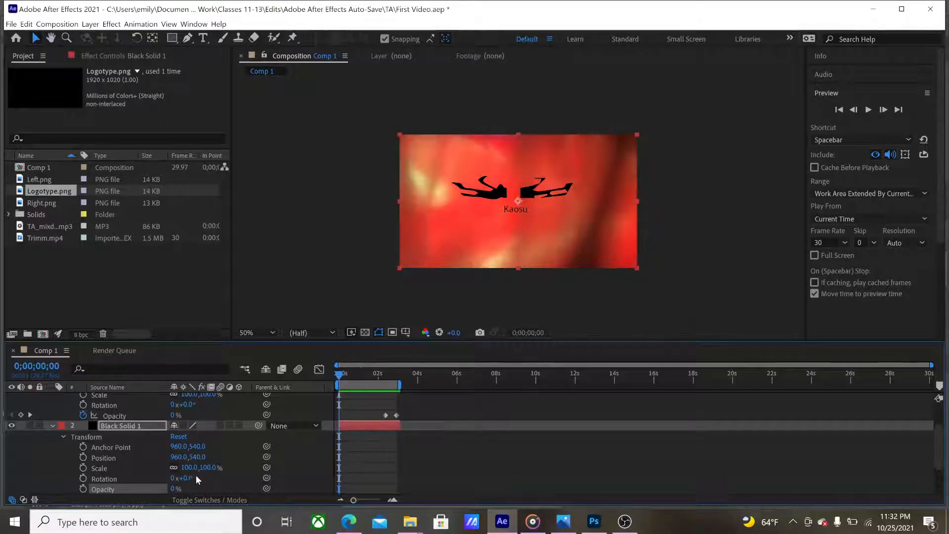
{"action": "left_click_drag", "start_coordinate": [172, 490], "coordinate": [307, 488]}
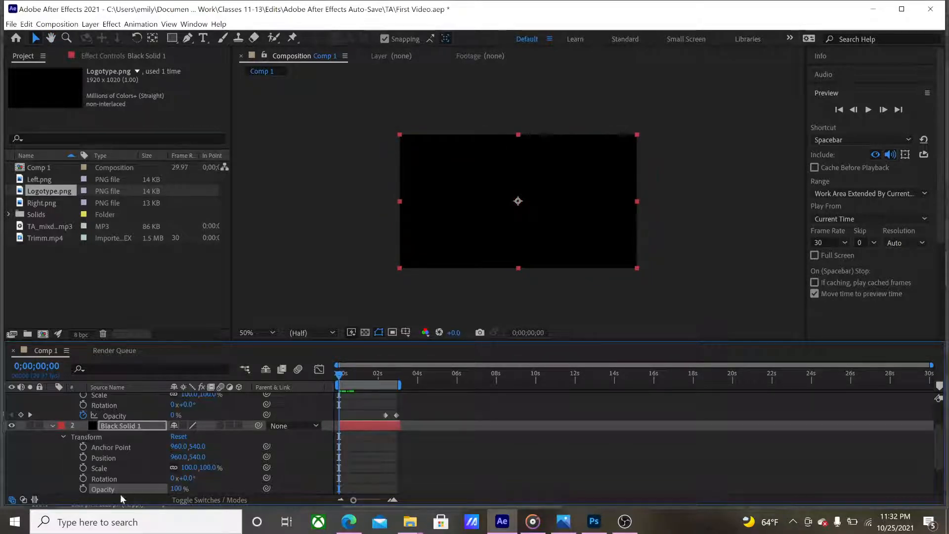
{"action": "left_click", "coordinate": [83, 488]}
{"action": "left_click_drag", "start_coordinate": [339, 379], "coordinate": [354, 380]}
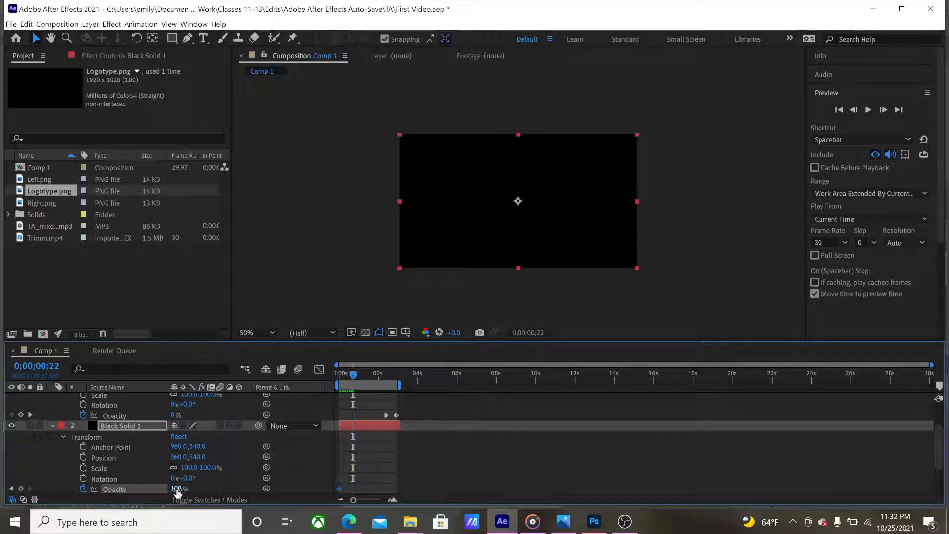
{"action": "left_click_drag", "start_coordinate": [177, 488], "coordinate": [51, 465]}
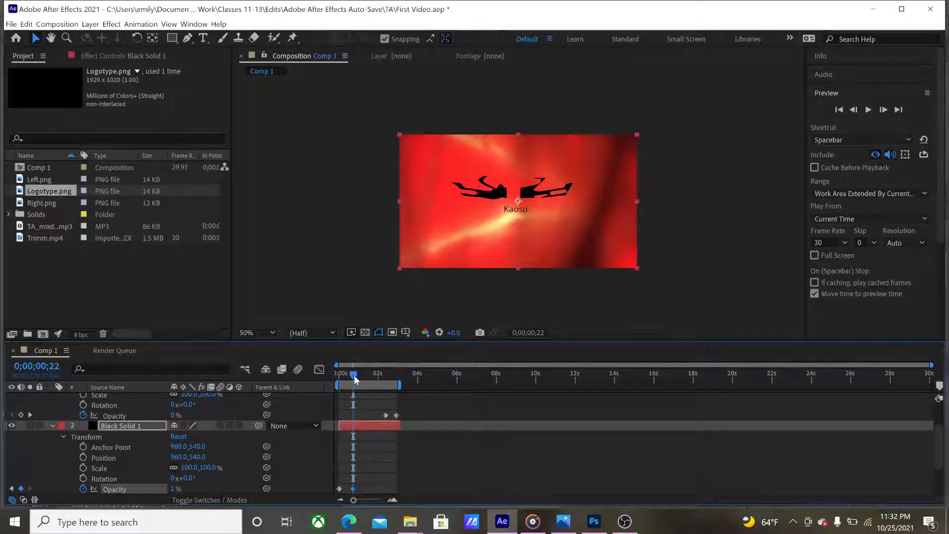
Collapse the properties of Black Solid 1 and Black Solid 2, and play the composition from the start
{"action": "left_click", "coordinate": [53, 425]}
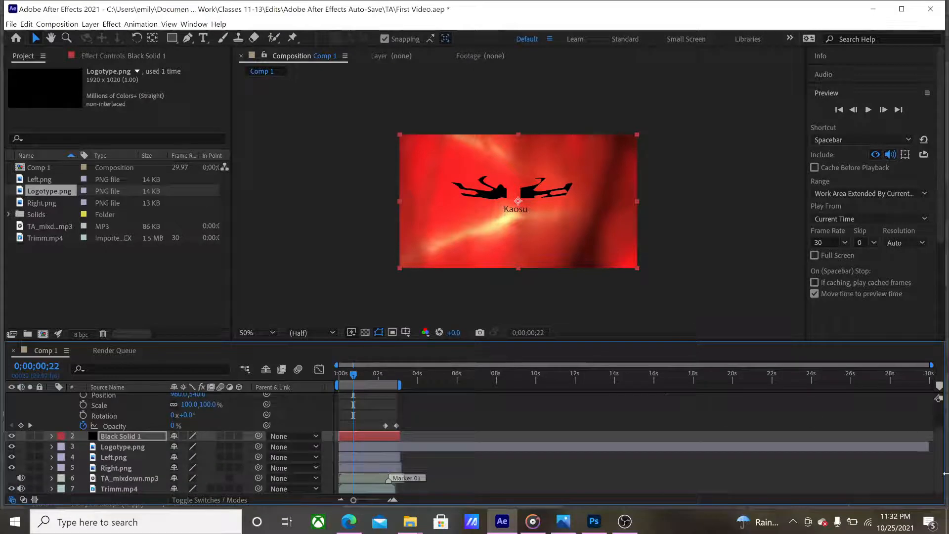
{"action": "scroll", "coordinate": [926, 421], "scroll_direction": "up", "scroll_amount": 2}
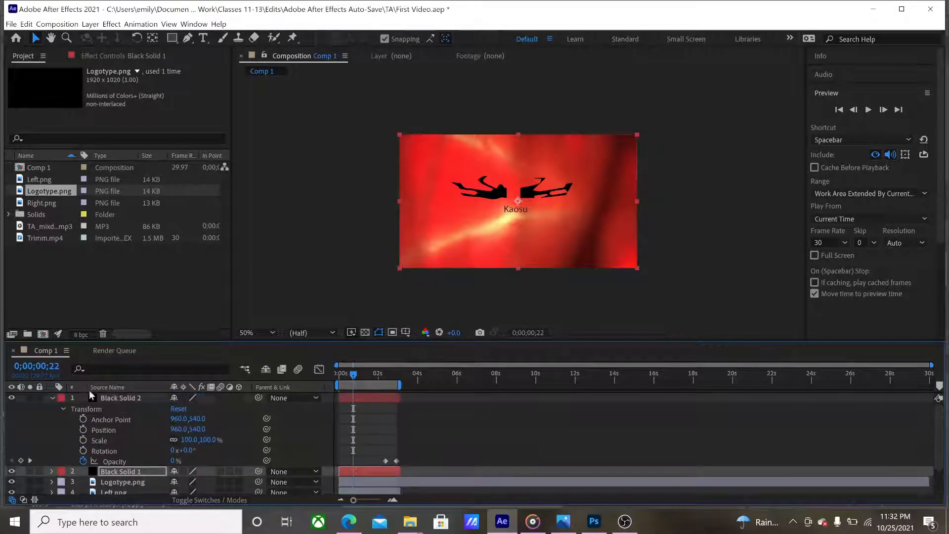
{"action": "left_click", "coordinate": [54, 399]}
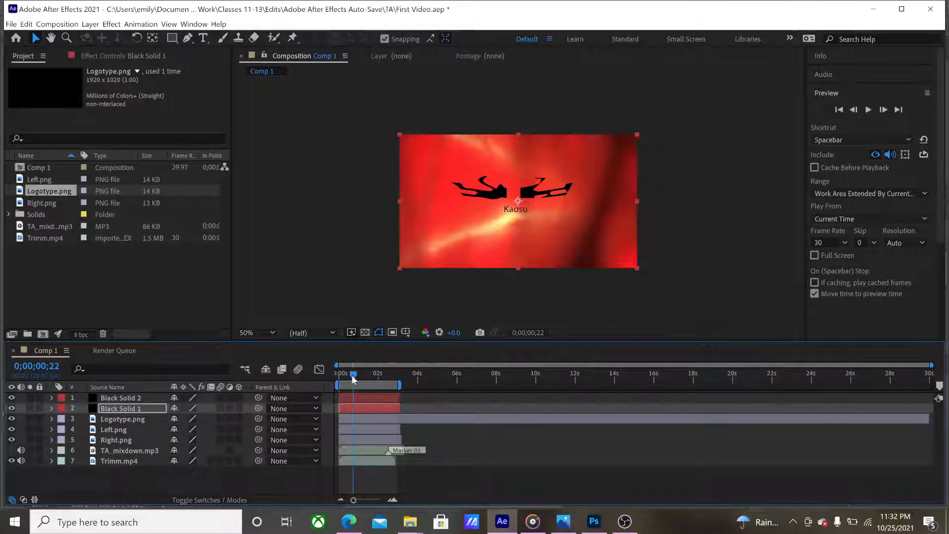
{"action": "left_click_drag", "start_coordinate": [354, 380], "coordinate": [327, 376]}
{"action": "key", "text": "space"}
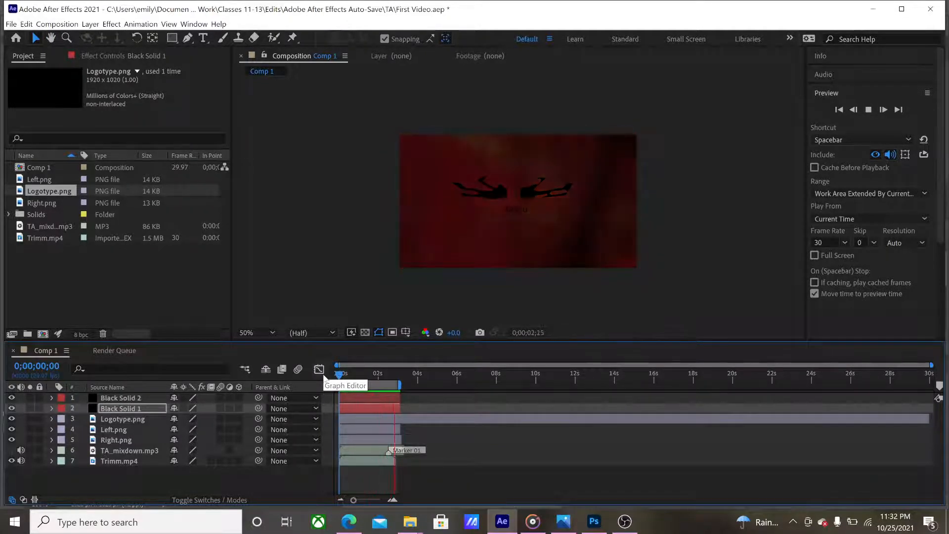
{"action": "key", "text": "space"}
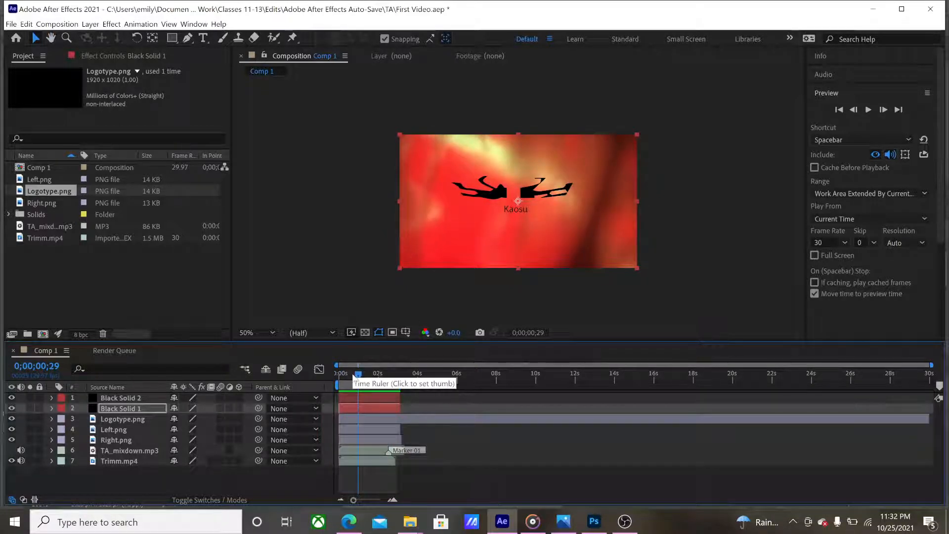
Examine Black Solid 2's opacity keyframes by scrubbing over the closing fade, and replay the composition from the first frame
{"action": "left_click_drag", "start_coordinate": [357, 376], "coordinate": [387, 379]}
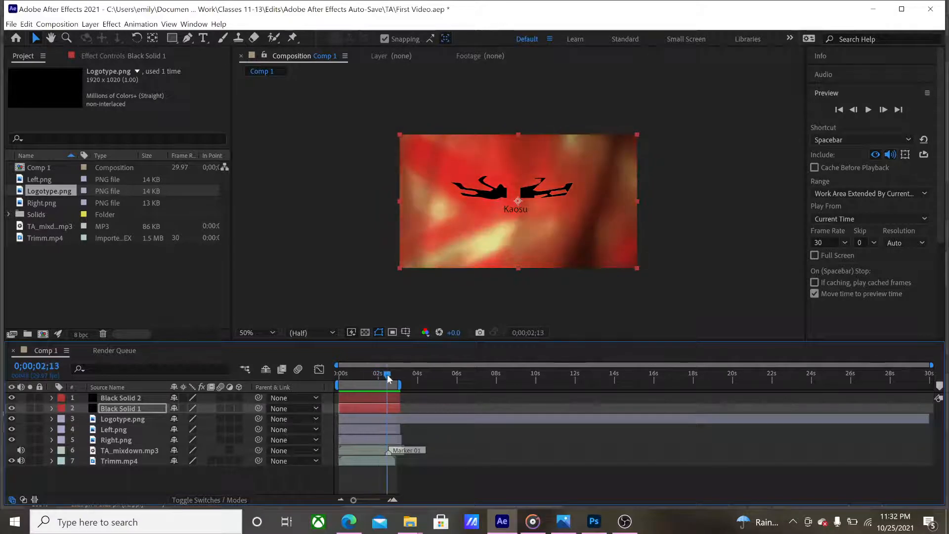
{"action": "left_click", "coordinate": [51, 398]}
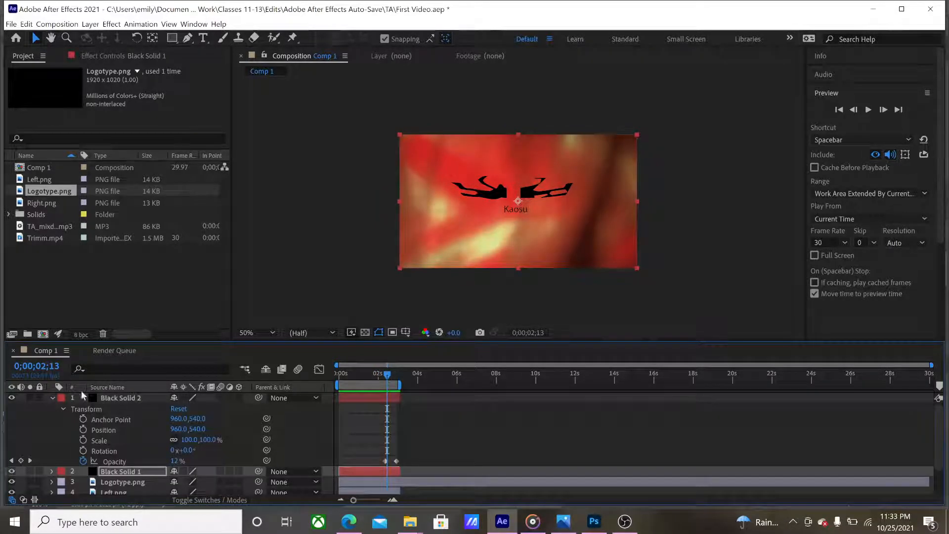
{"action": "left_click_drag", "start_coordinate": [391, 376], "coordinate": [376, 376]}
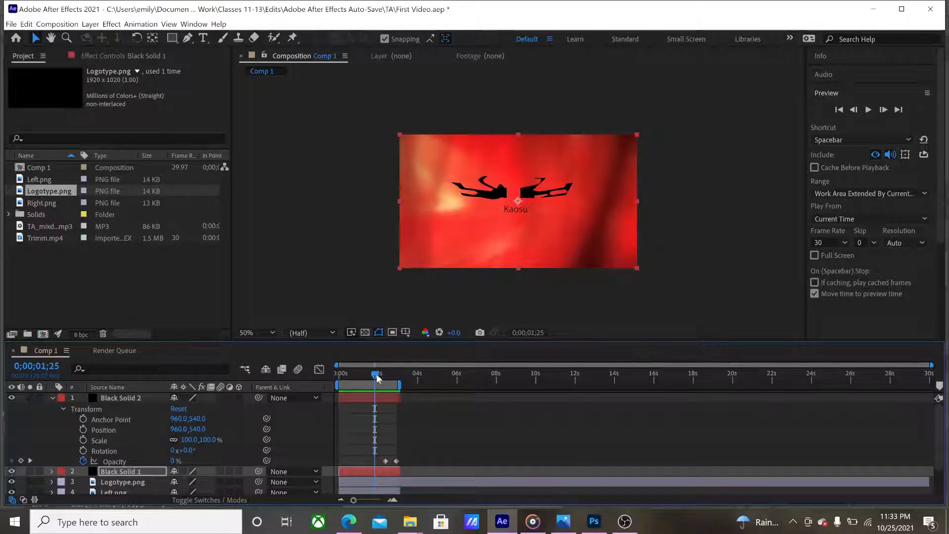
{"action": "left_click_drag", "start_coordinate": [377, 378], "coordinate": [401, 379]}
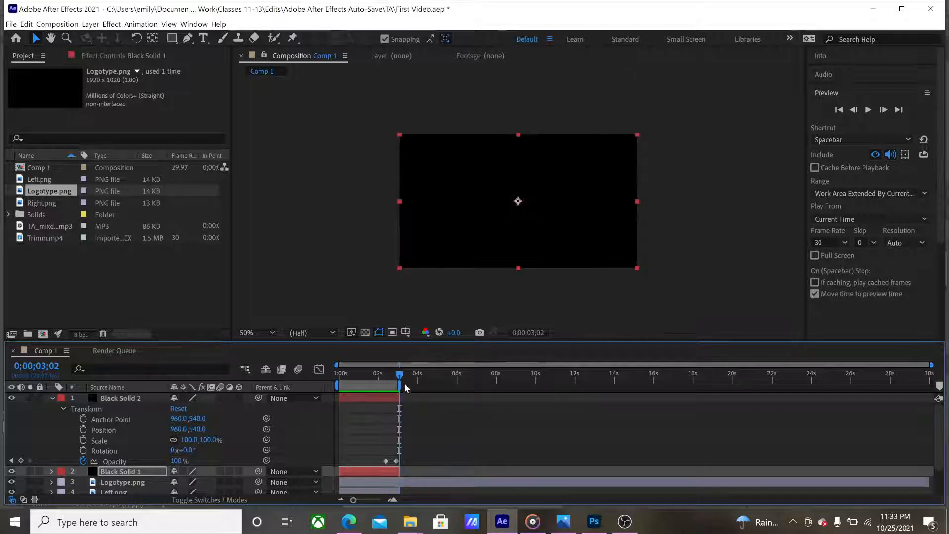
{"action": "key", "text": "Home"}
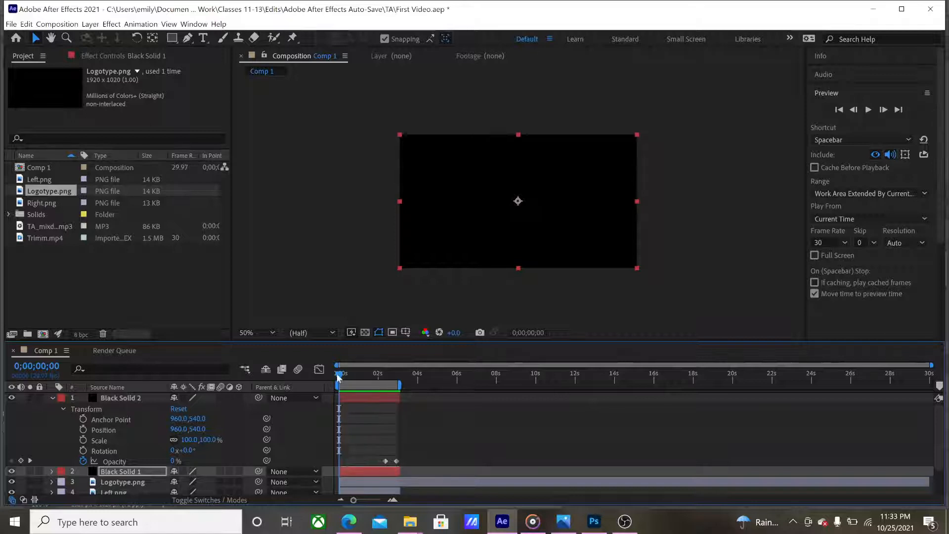
{"action": "mouse_move", "coordinate": [338, 379]}
{"action": "left_mouse_down"}
{"action": "mouse_move", "coordinate": [403, 378]}
{"action": "mouse_move", "coordinate": [331, 380]}
{"action": "left_mouse_up"}
{"action": "left_click", "coordinate": [51, 399]}
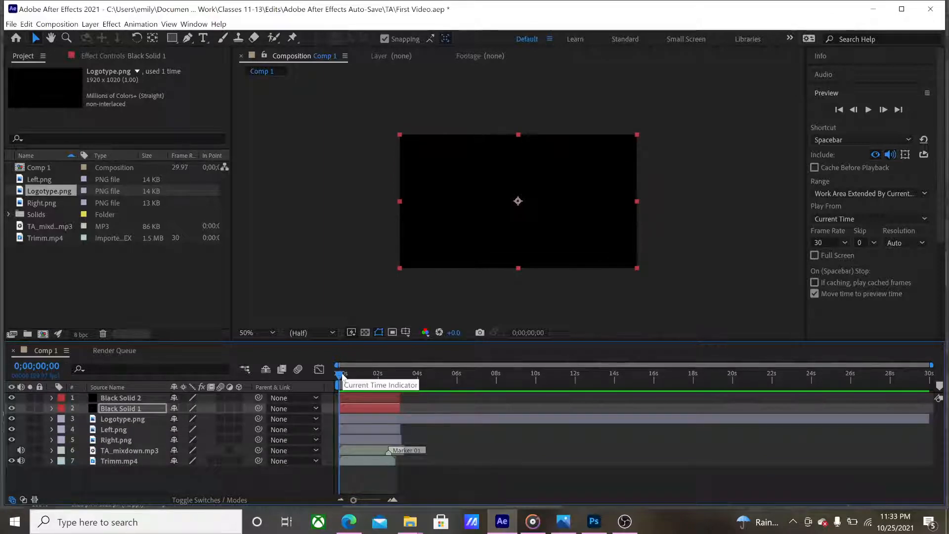
{"action": "key", "text": "space"}
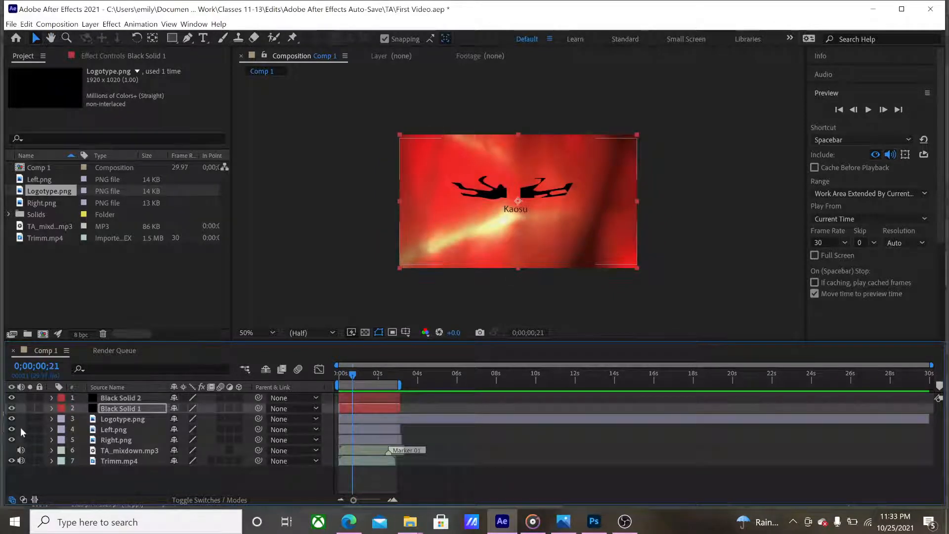
Hide the Logotype.png, Left.png and Right.png layers and preview the composition from the start
{"action": "left_click_drag", "start_coordinate": [13, 423], "coordinate": [10, 437]}
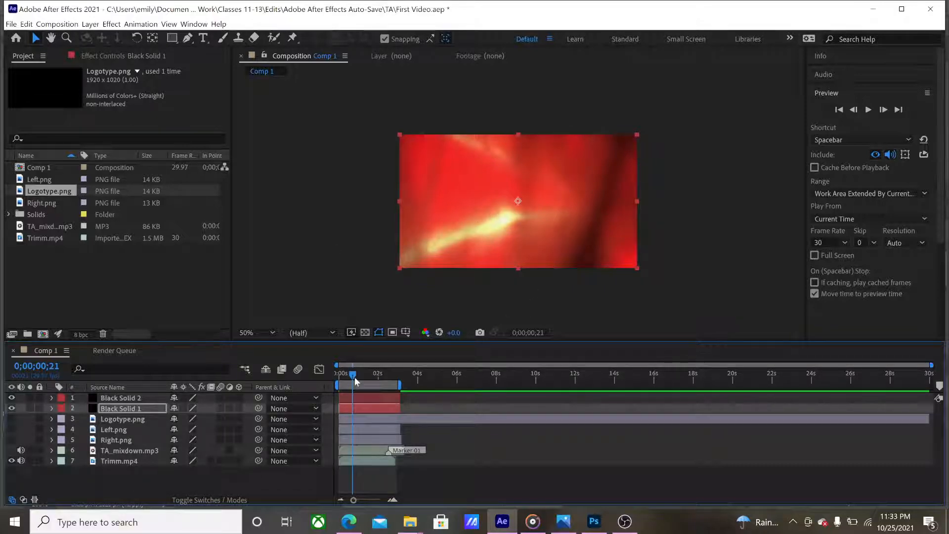
{"action": "left_click_drag", "start_coordinate": [353, 376], "coordinate": [324, 384]}
{"action": "key", "text": "space"}
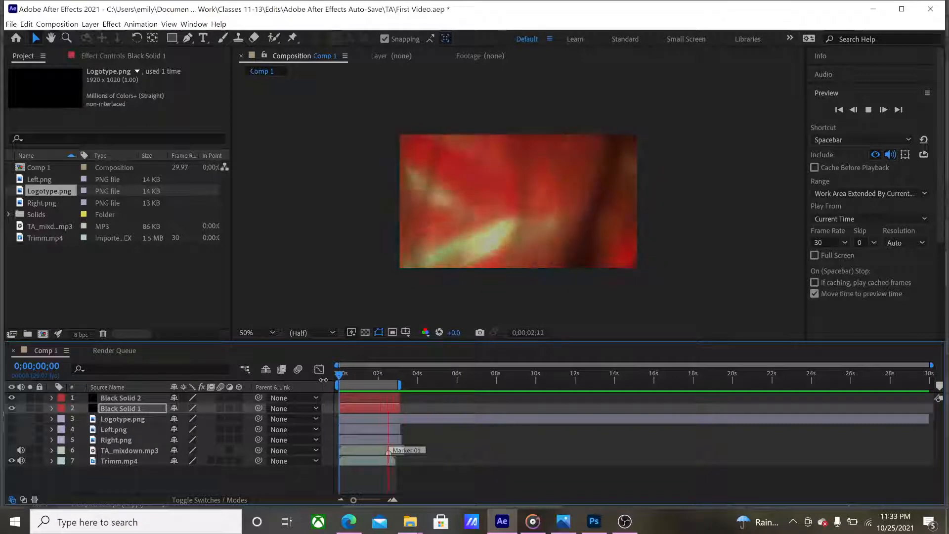
{"action": "key", "text": "space"}
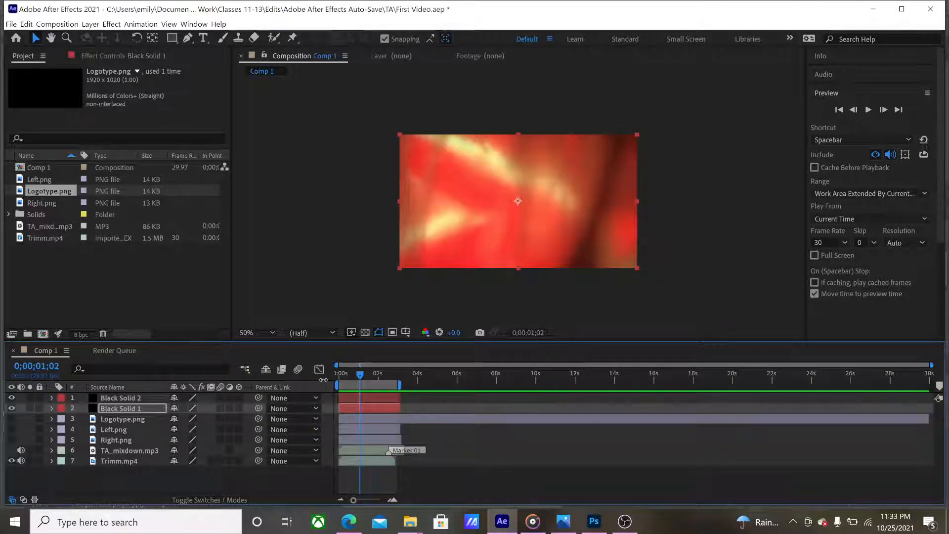
Make the Left.png and Right.png layers visible again and preview the composition
{"action": "left_click", "coordinate": [11, 429]}
{"action": "left_click", "coordinate": [11, 440]}
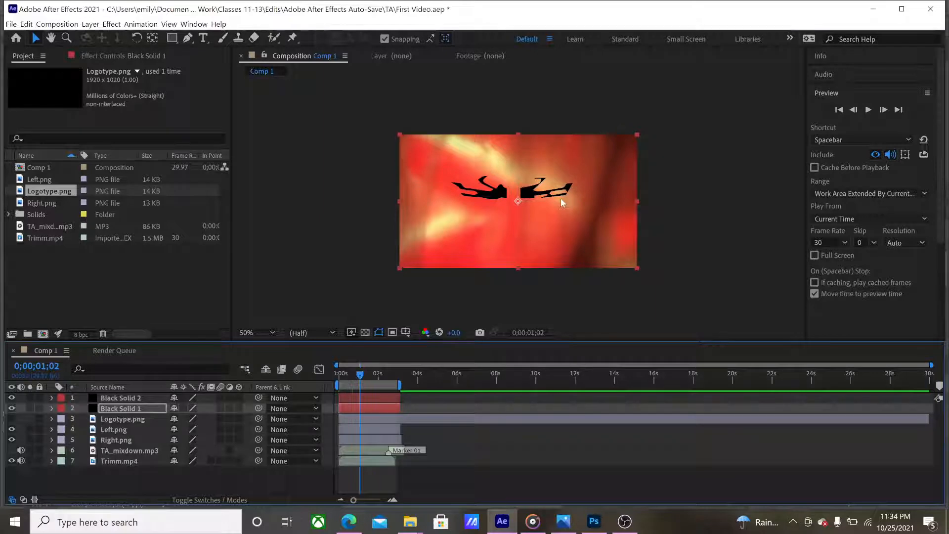
{"action": "key", "text": "space"}
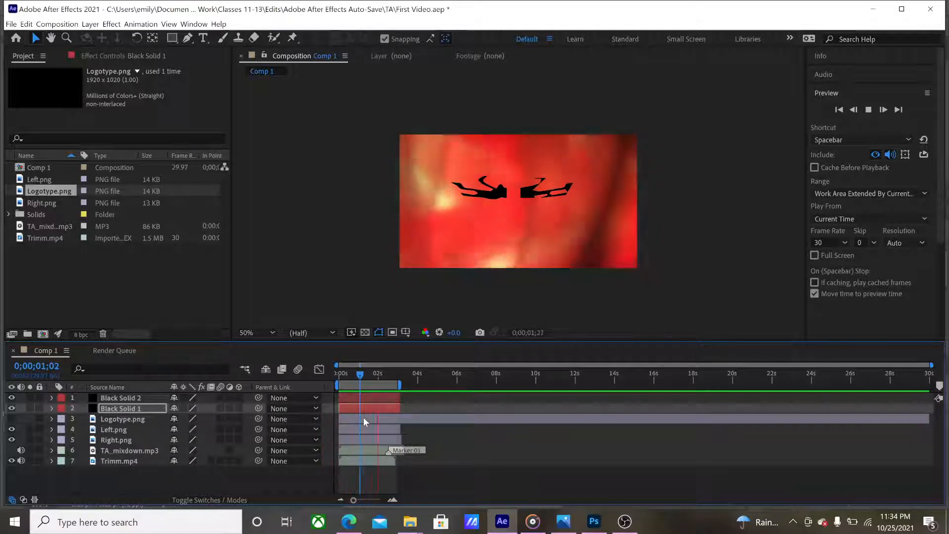
{"action": "key", "text": "space"}
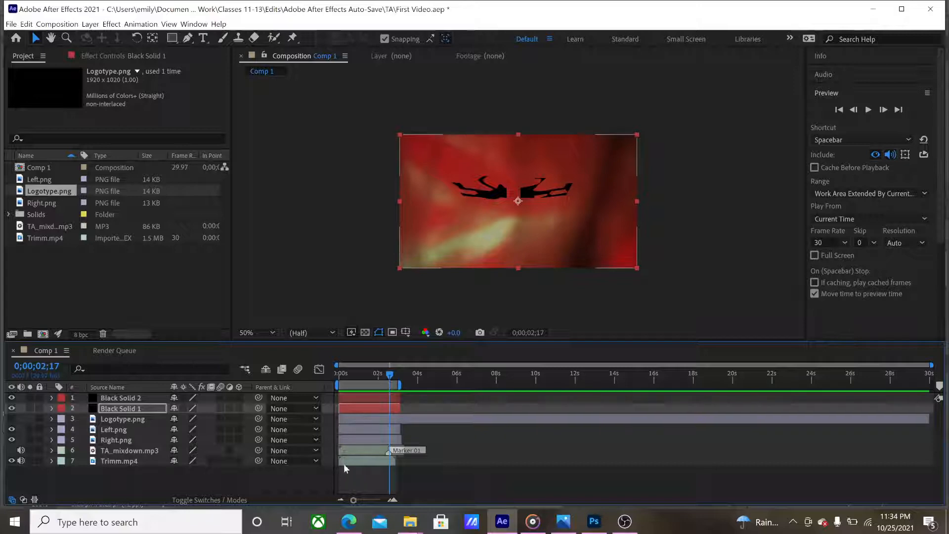
{"action": "key", "text": "space"}
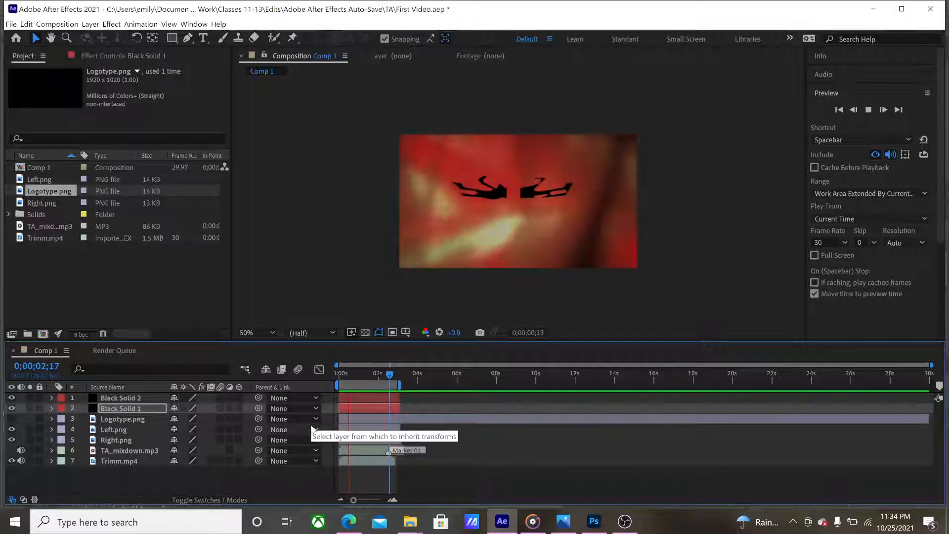
{"action": "key", "text": "space"}
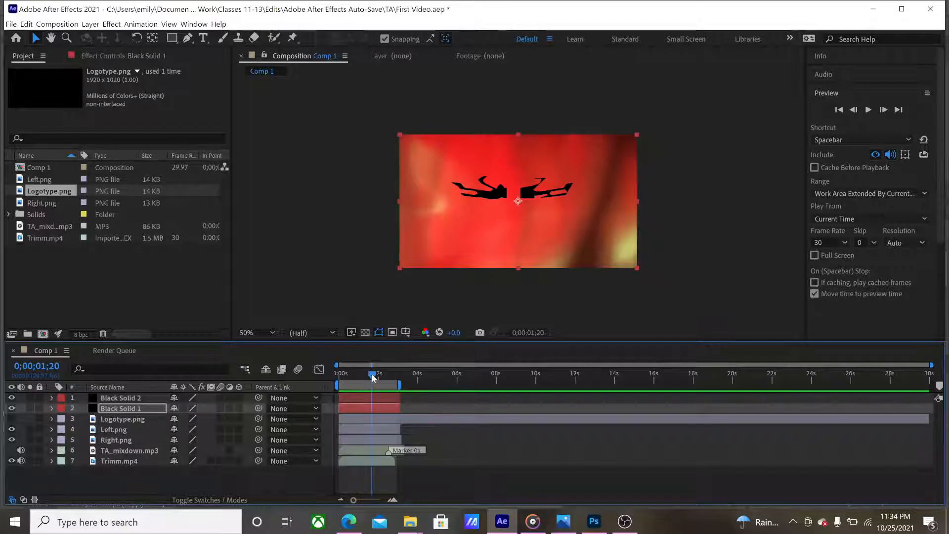
Set an opacity keyframe of 0% on the Left.png layer at 0;00;00;18
{"action": "left_click_drag", "start_coordinate": [373, 378], "coordinate": [353, 378]}
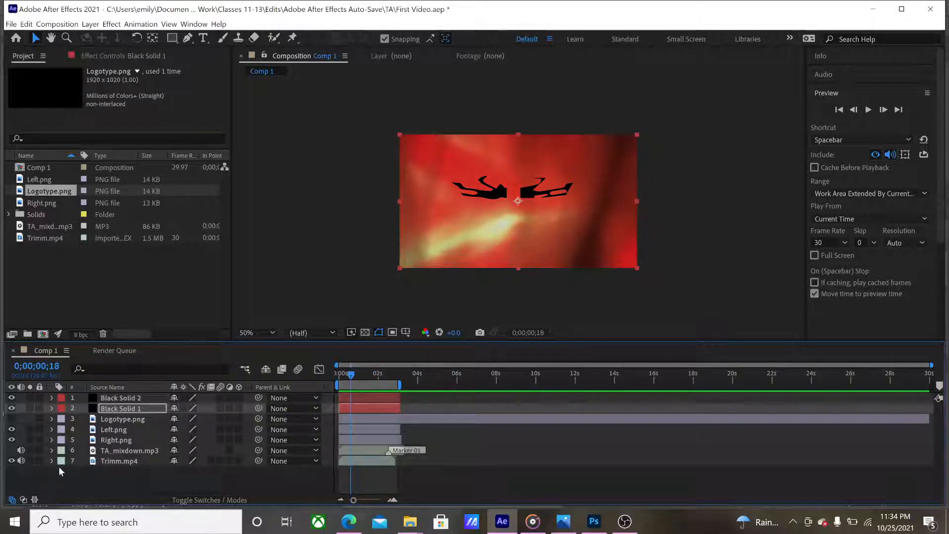
{"action": "left_click", "coordinate": [52, 429]}
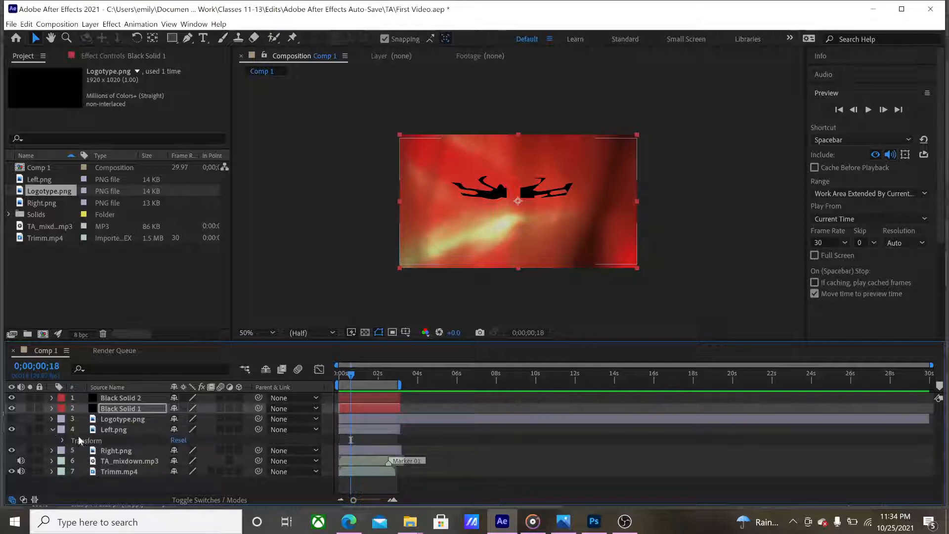
{"action": "left_click", "coordinate": [62, 438]}
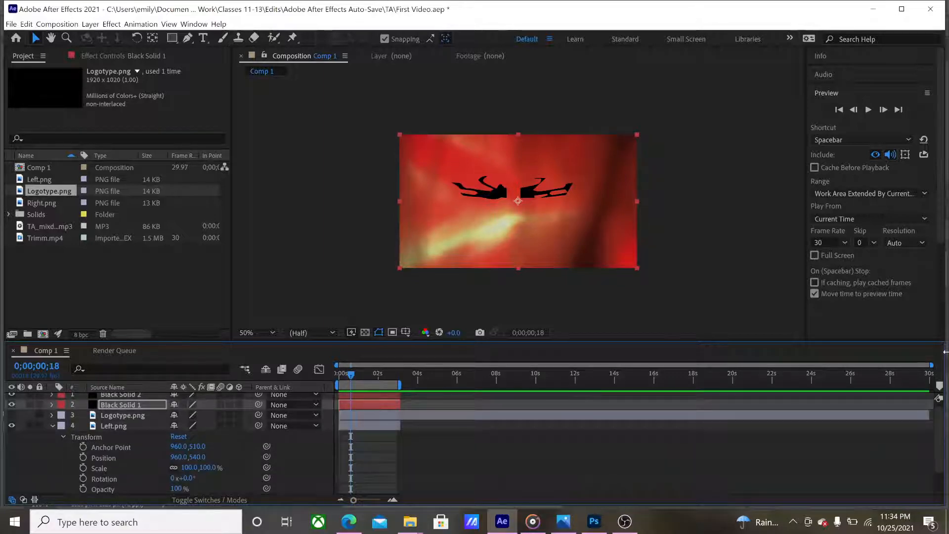
{"action": "left_click_drag", "start_coordinate": [942, 429], "coordinate": [941, 455]}
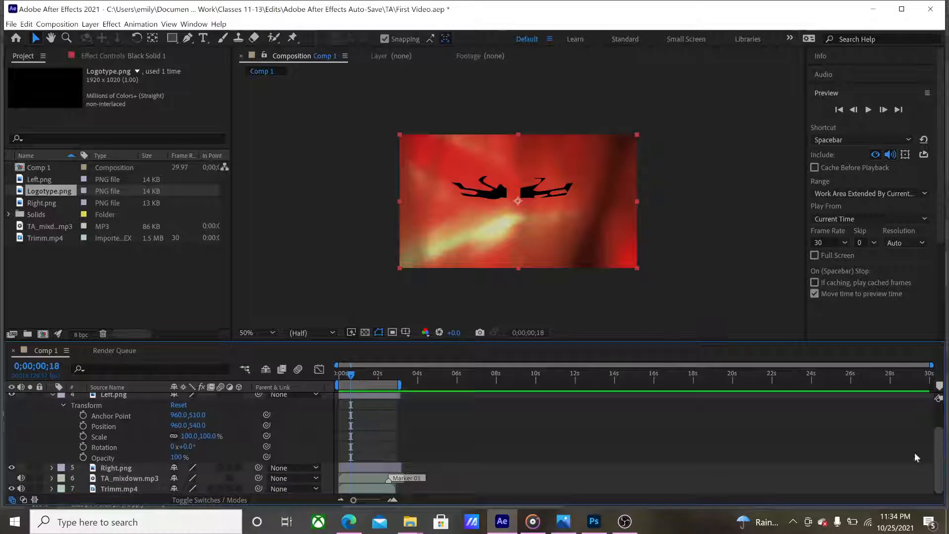
{"action": "left_click", "coordinate": [83, 456]}
{"action": "left_click_drag", "start_coordinate": [175, 457], "coordinate": [67, 436]}
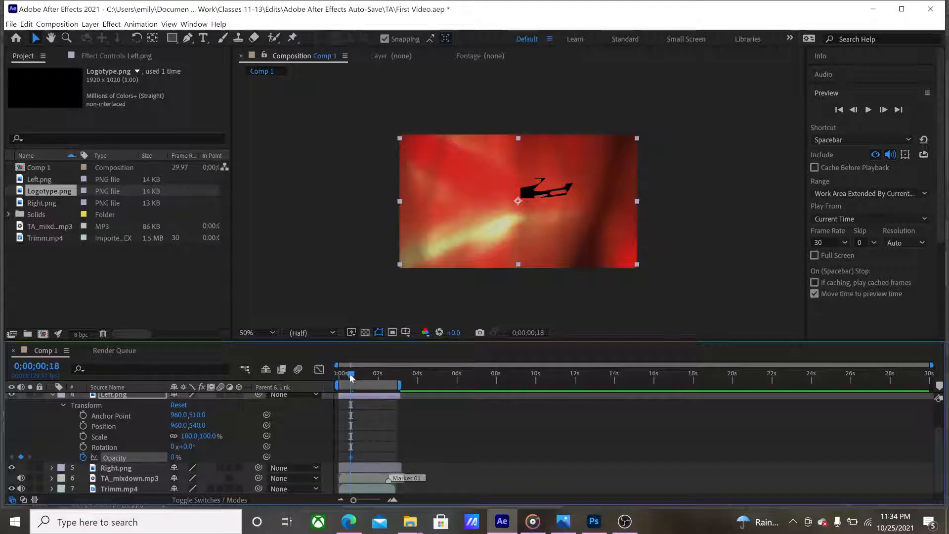
Key Left.png's opacity at 100% at 0;00;01;04 and collapse the layer's properties
{"action": "mouse_move", "coordinate": [352, 378]}
{"action": "left_mouse_down"}
{"action": "mouse_move", "coordinate": [369, 378]}
{"action": "mouse_move", "coordinate": [361, 378]}
{"action": "left_mouse_up"}
{"action": "left_click", "coordinate": [175, 457]}
{"action": "type", "text": "100"}
{"action": "key", "text": "Return"}
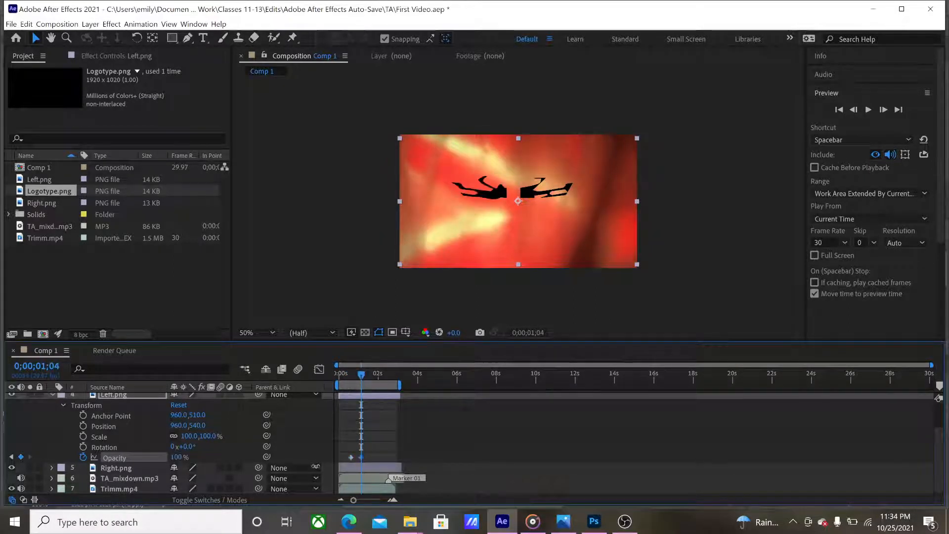
{"action": "left_click_drag", "start_coordinate": [362, 378], "coordinate": [376, 378]}
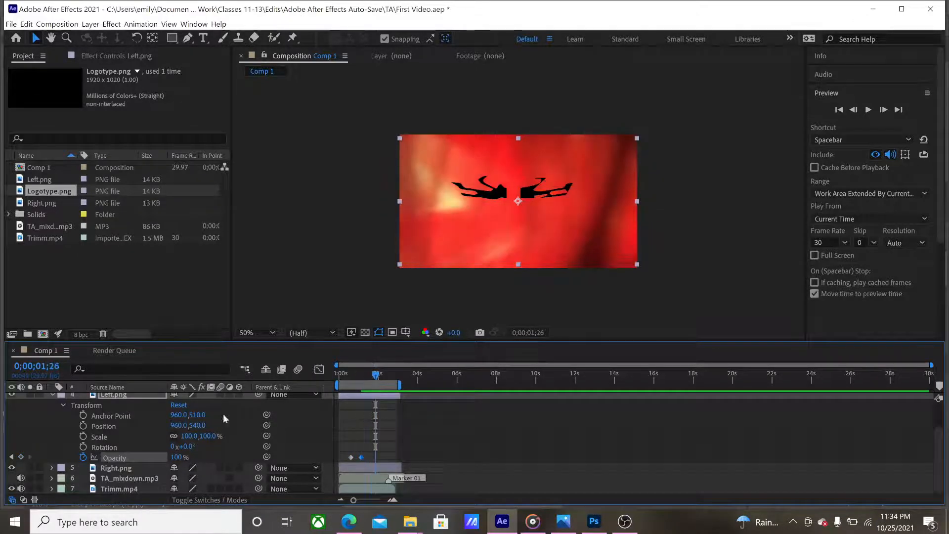
{"action": "left_click", "coordinate": [52, 393]}
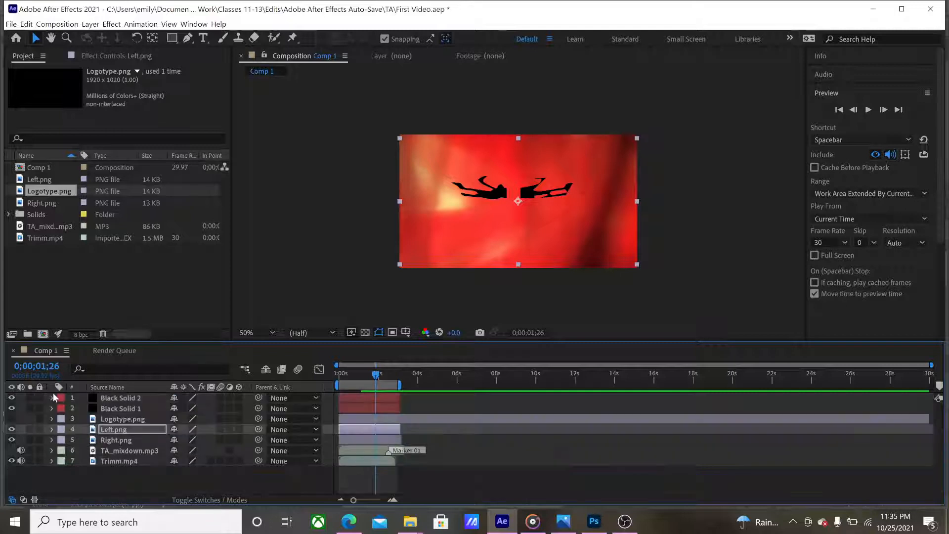
Set an opacity keyframe of 0% on the Right.png layer at 0;00;00;26
{"action": "left_click", "coordinate": [52, 440]}
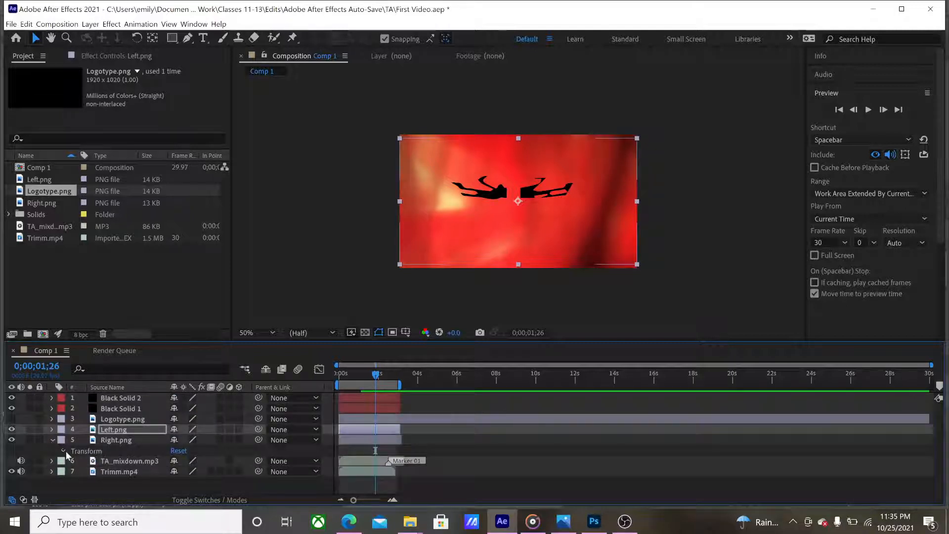
{"action": "left_click", "coordinate": [64, 451]}
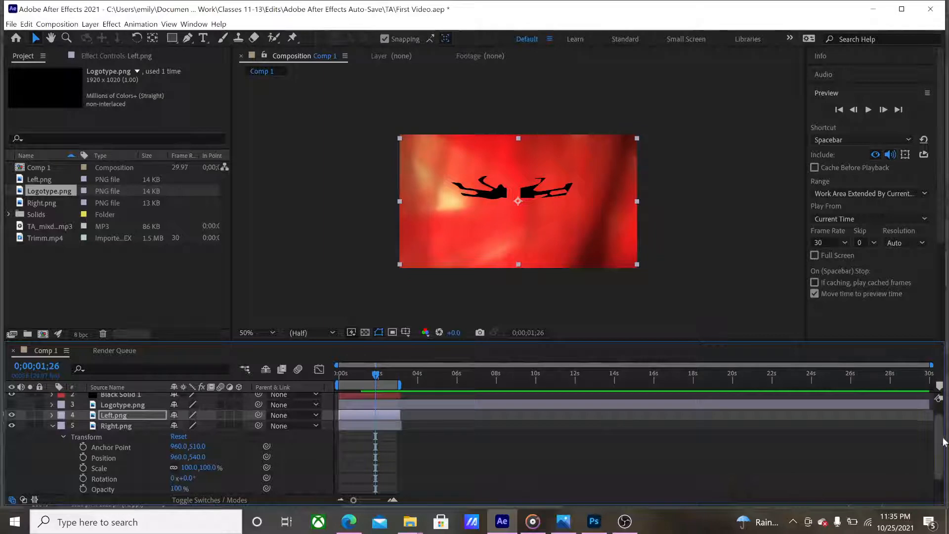
{"action": "left_click_drag", "start_coordinate": [937, 445], "coordinate": [937, 459]}
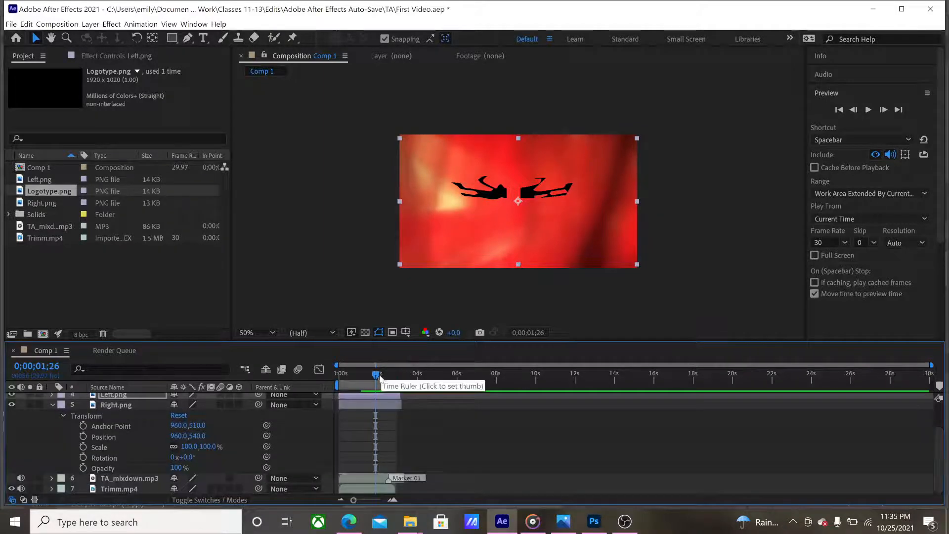
{"action": "left_click_drag", "start_coordinate": [172, 467], "coordinate": [122, 468]}
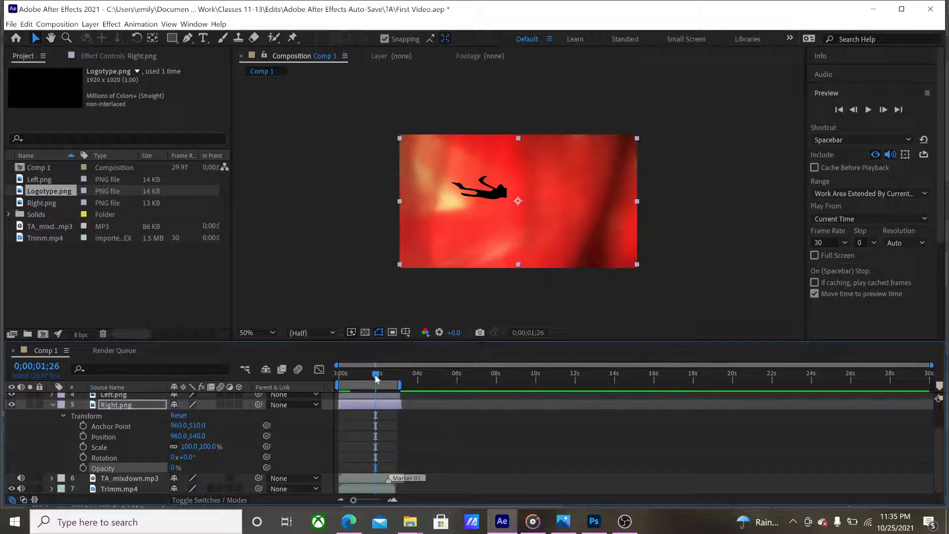
{"action": "left_click_drag", "start_coordinate": [375, 379], "coordinate": [364, 380]}
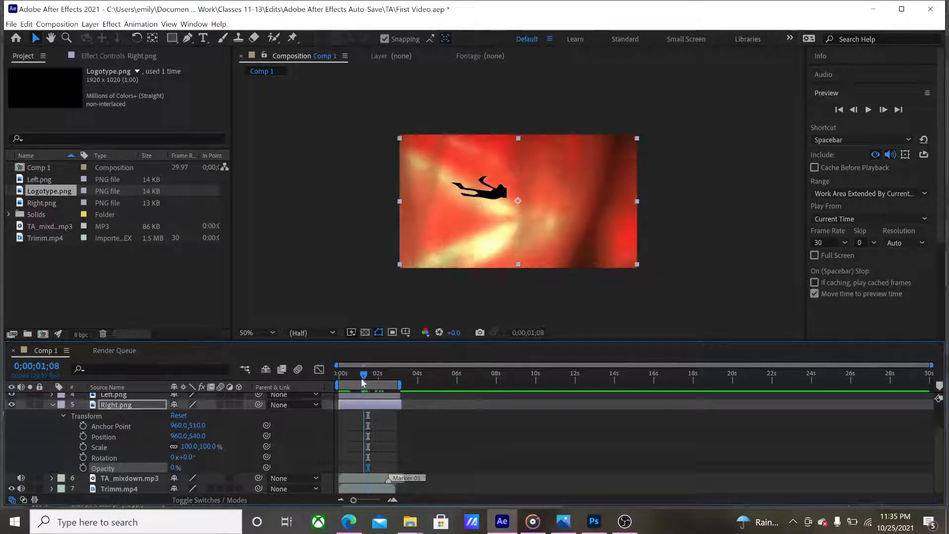
{"action": "left_click_drag", "start_coordinate": [364, 382], "coordinate": [355, 380]}
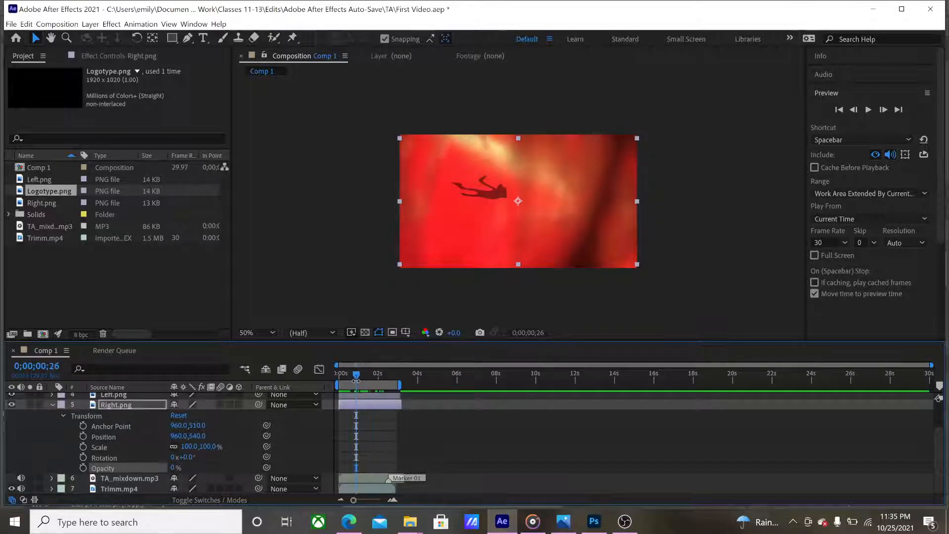
{"action": "left_click", "coordinate": [84, 467]}
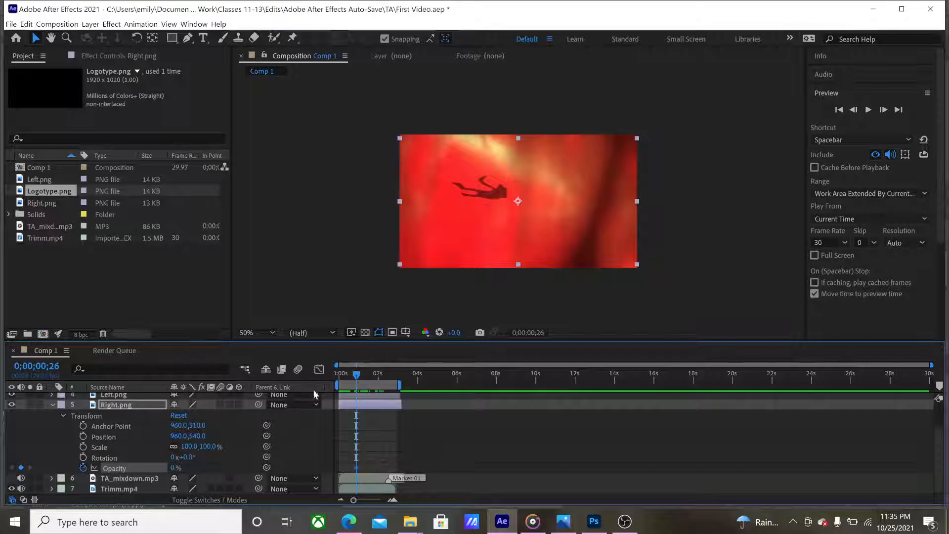
Key Right.png's opacity at 100% at 0;00;01;09 and preview the composition from the start
{"action": "left_click_drag", "start_coordinate": [357, 377], "coordinate": [365, 378]}
{"action": "left_click", "coordinate": [176, 468]}
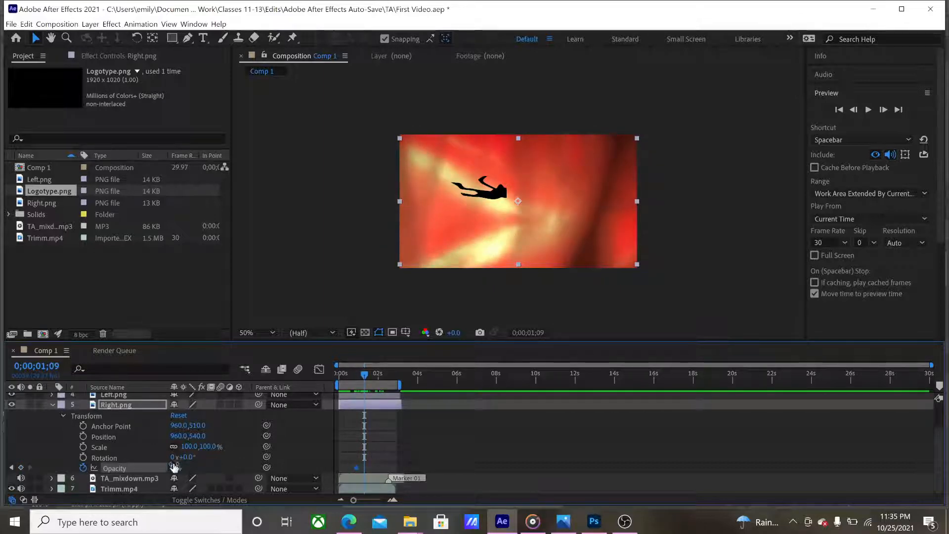
{"action": "type", "text": "100"}
{"action": "key", "text": "Return"}
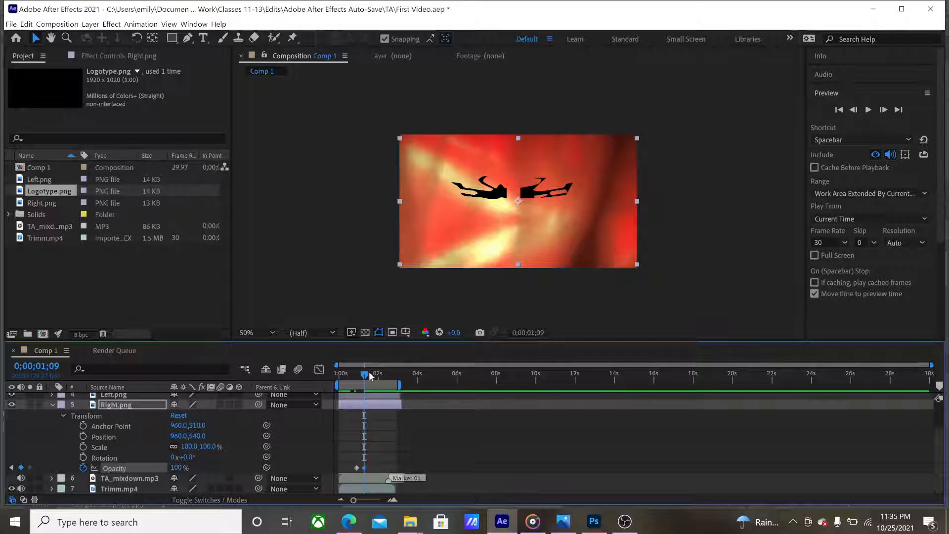
{"action": "left_click_drag", "start_coordinate": [367, 377], "coordinate": [332, 375]}
{"action": "key", "text": "space"}
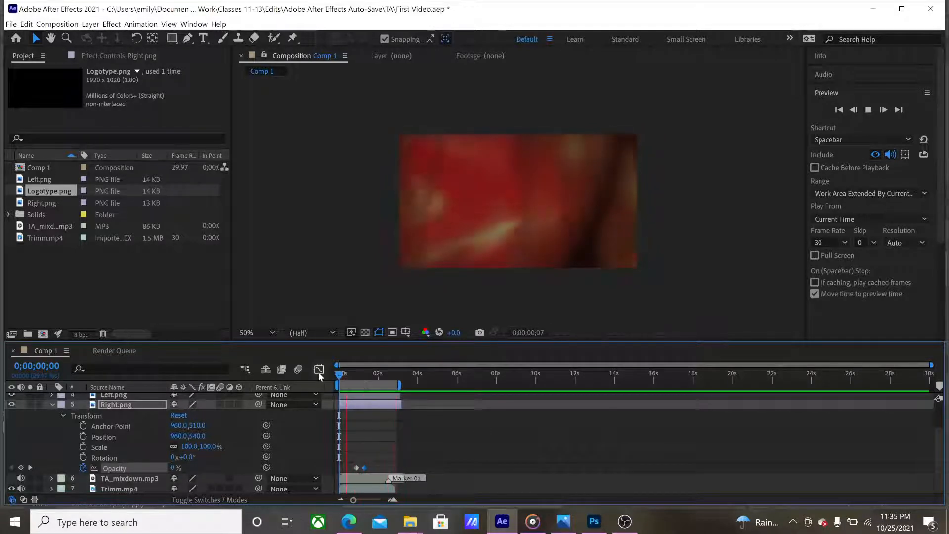
{"action": "key", "text": "space"}
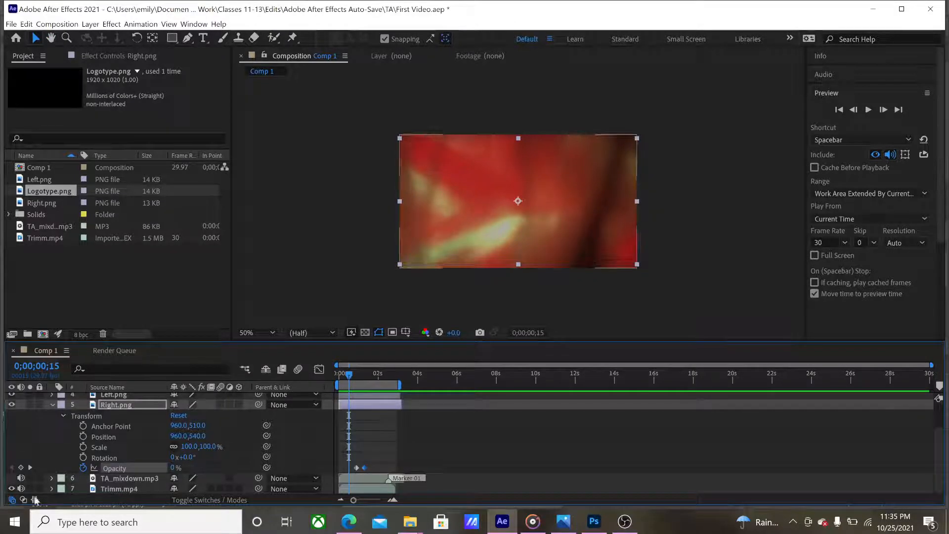
Collapse the Right.png layer's properties and make the Logotype.png layer visible
{"action": "left_click", "coordinate": [52, 403]}
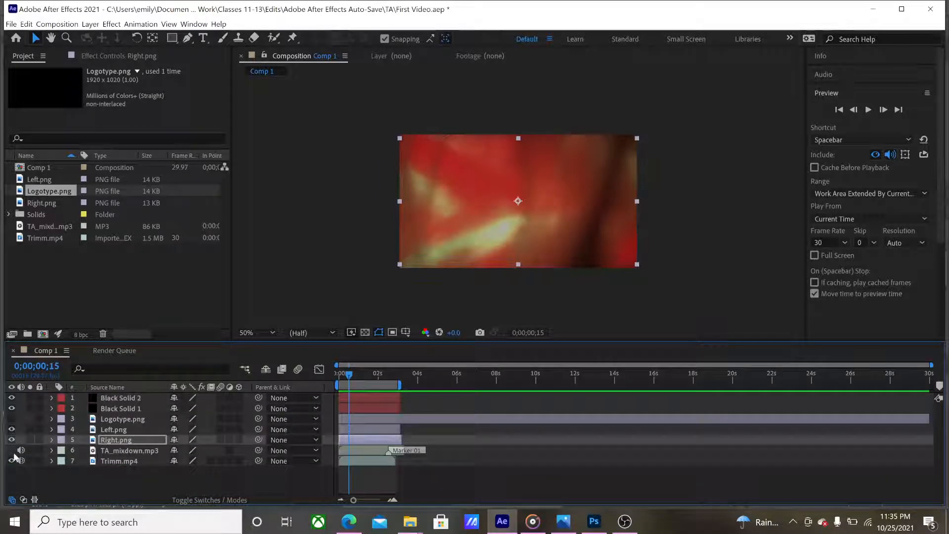
{"action": "left_click", "coordinate": [12, 419]}
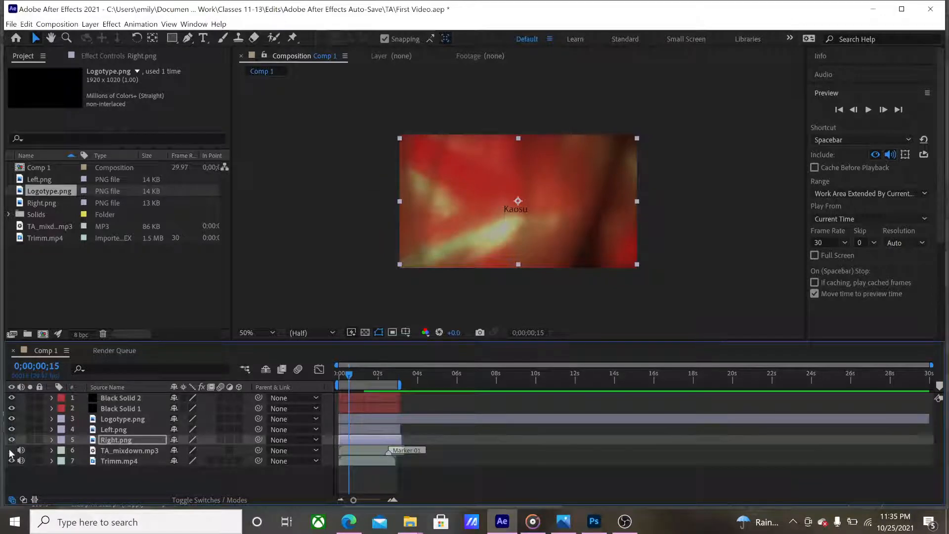
Remove the opacity keyframes from the Left.png layer, set its opacity to 100%, and collapse its properties
{"action": "left_click", "coordinate": [52, 427]}
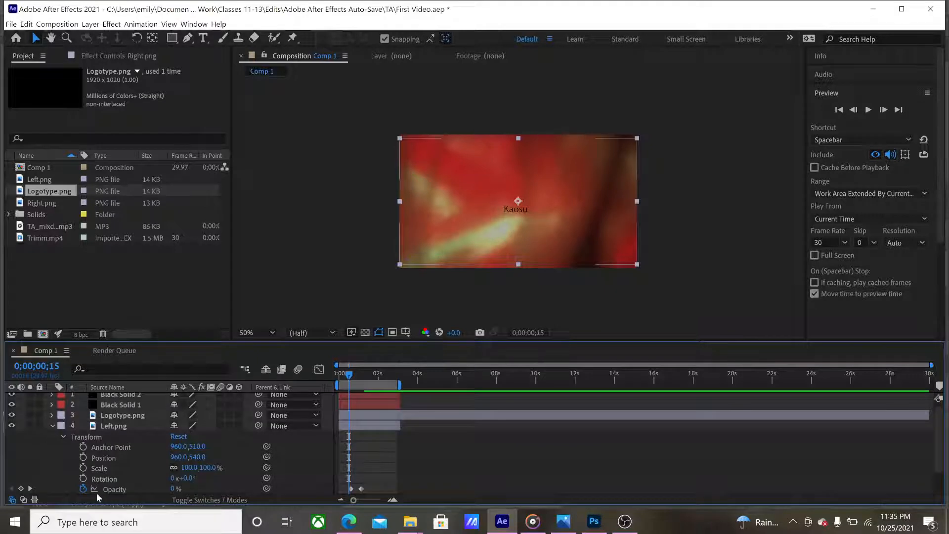
{"action": "left_click", "coordinate": [83, 489]}
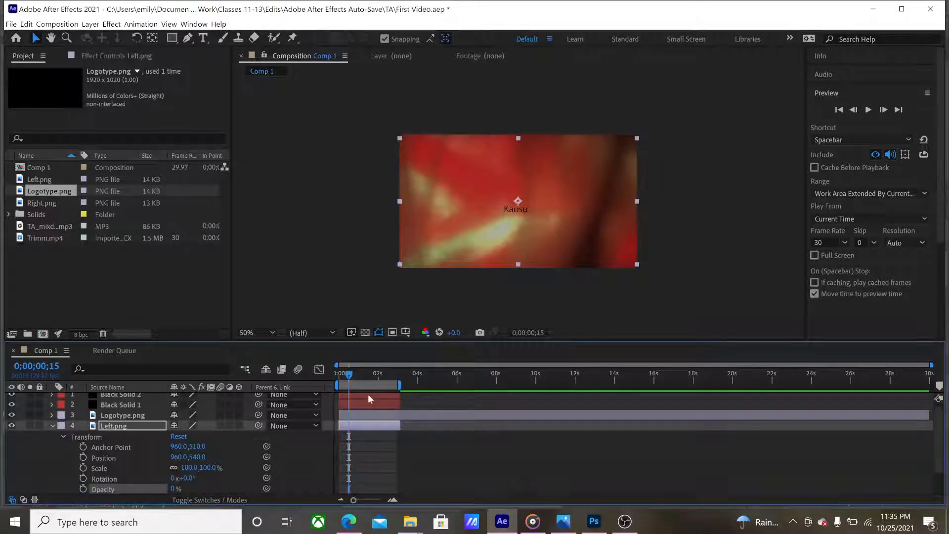
{"action": "left_click_drag", "start_coordinate": [349, 376], "coordinate": [351, 396]}
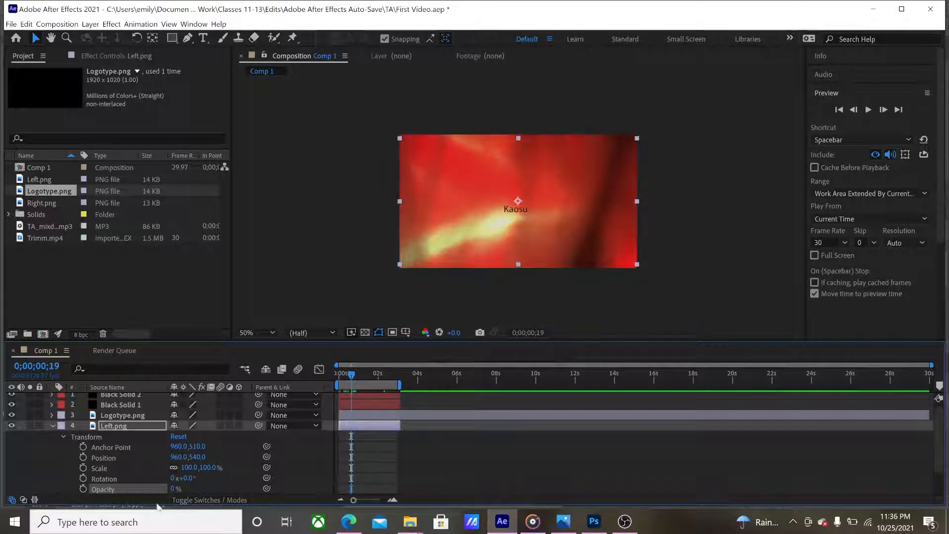
{"action": "left_click", "coordinate": [173, 489]}
{"action": "type", "text": "100"}
{"action": "key", "text": "Return"}
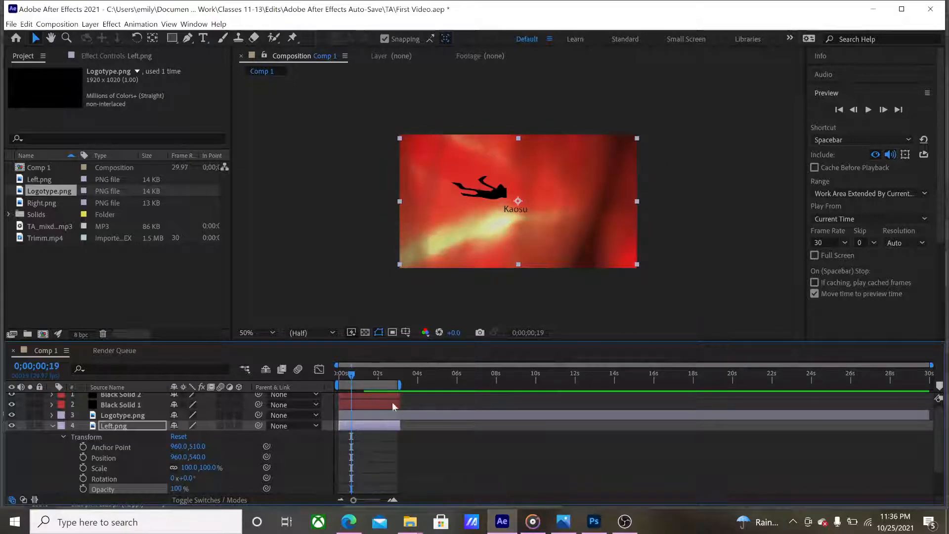
{"action": "left_click", "coordinate": [53, 425]}
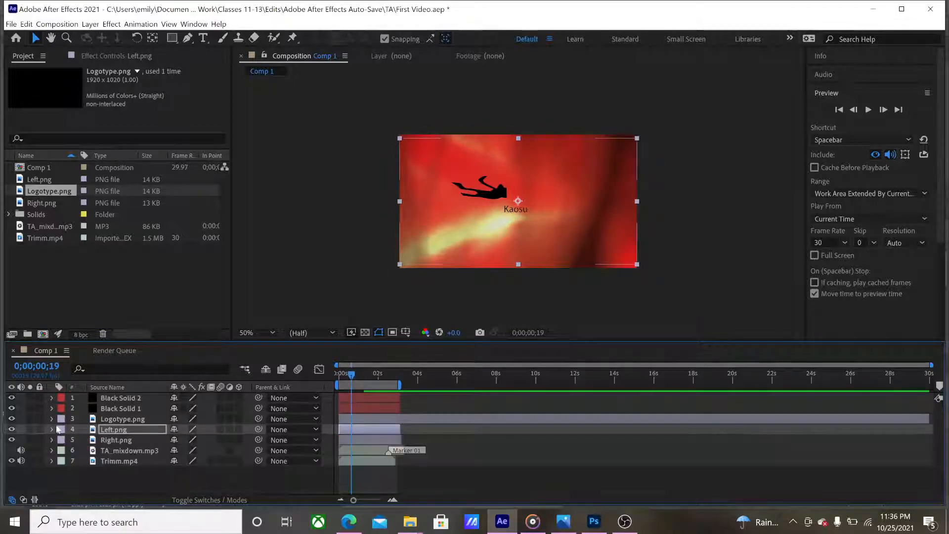
Remove the opacity keyframes from the Right.png layer and set its opacity to 100%
{"action": "left_click", "coordinate": [52, 440]}
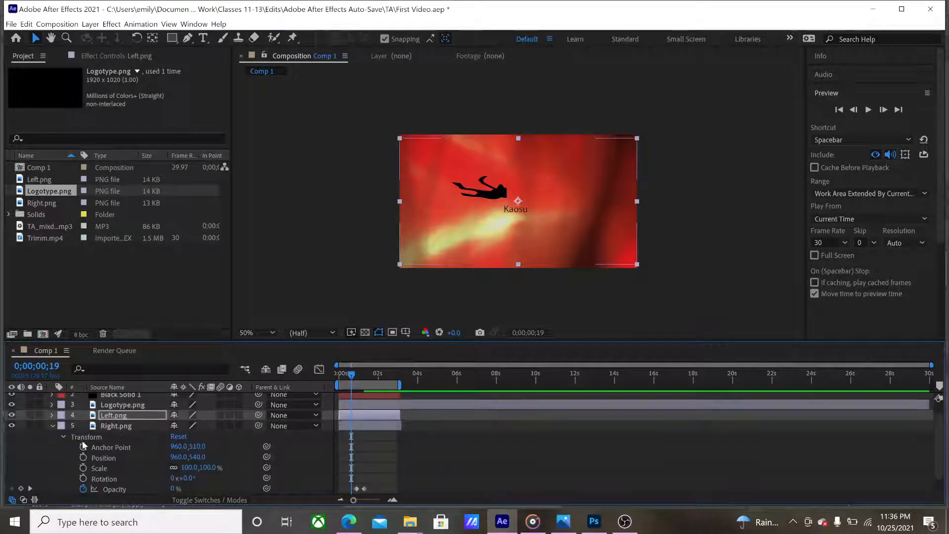
{"action": "left_click", "coordinate": [78, 487]}
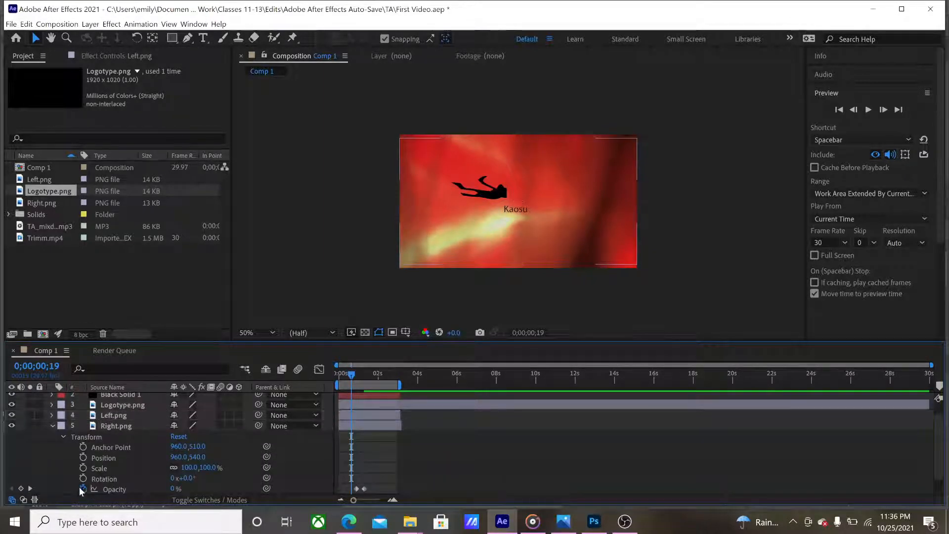
{"action": "left_click", "coordinate": [156, 490]}
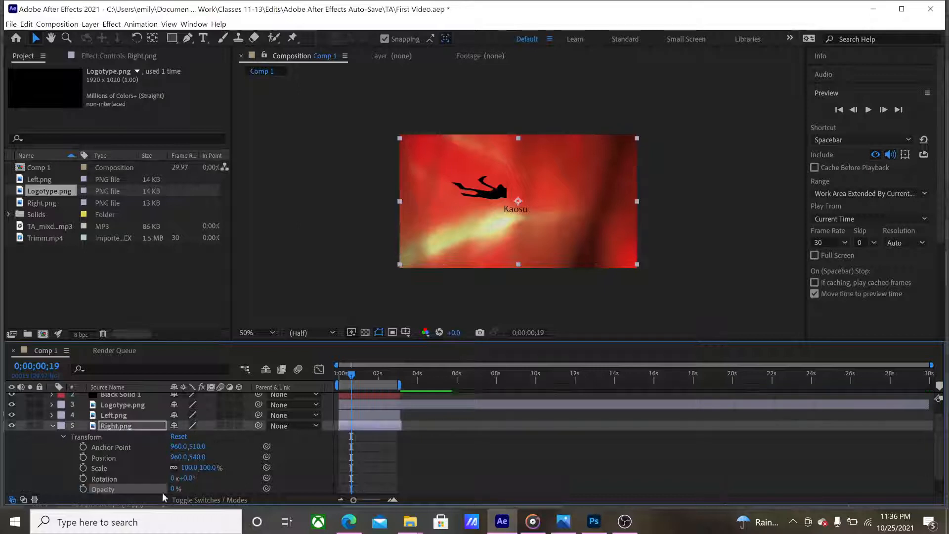
{"action": "left_click_drag", "start_coordinate": [173, 489], "coordinate": [187, 489]}
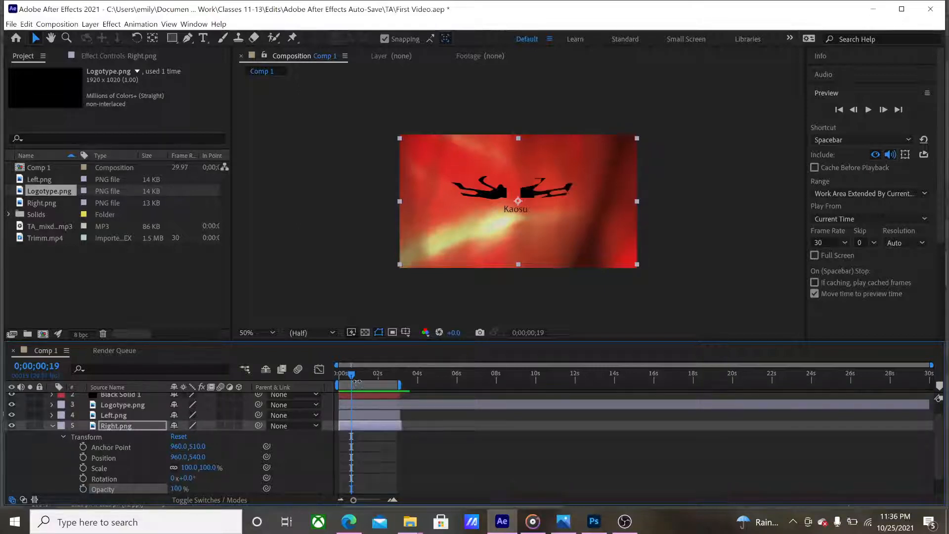
Try reducing the Right.png layer's scale to 57% at 0;00;00;21, and undo the change
{"action": "mouse_move", "coordinate": [351, 375]}
{"action": "left_mouse_down"}
{"action": "mouse_move", "coordinate": [389, 373]}
{"action": "mouse_move", "coordinate": [327, 376]}
{"action": "mouse_move", "coordinate": [353, 384]}
{"action": "left_mouse_up"}
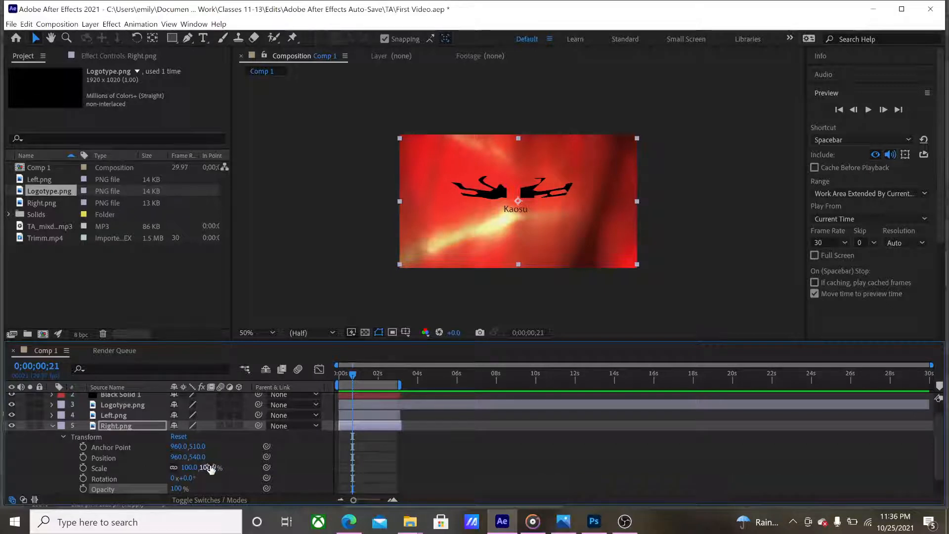
{"action": "left_click_drag", "start_coordinate": [211, 469], "coordinate": [198, 468]}
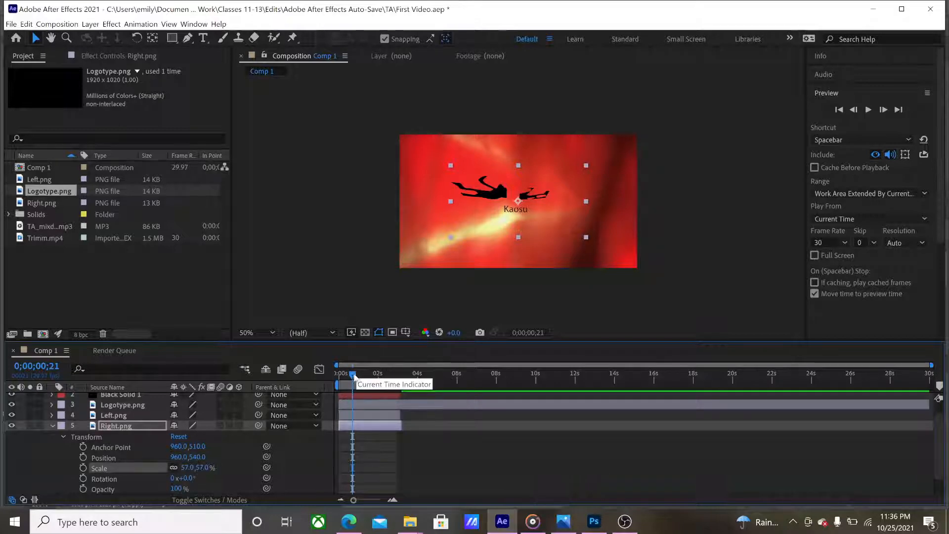
{"action": "key", "text": "ctrl+z"}
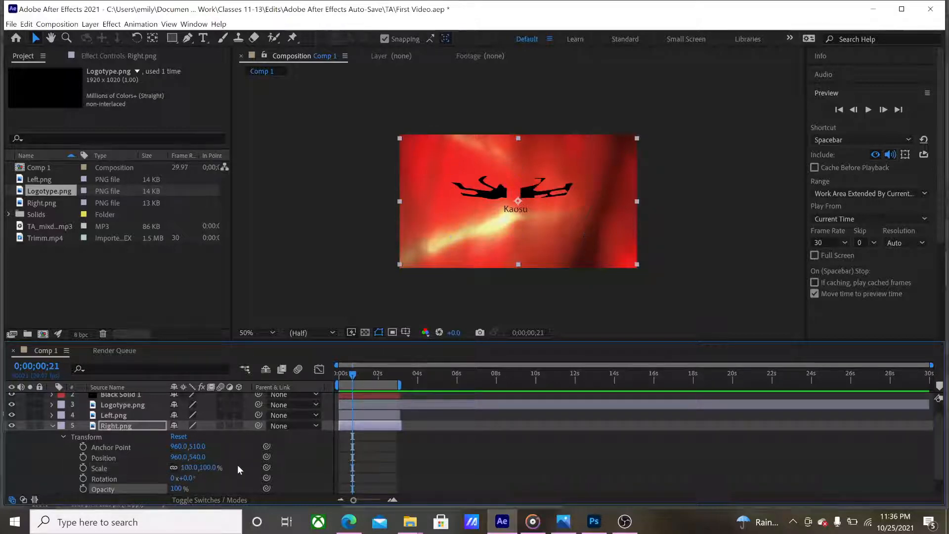
Set a scale keyframe of 34% on the Right.png layer at 0;00;00;15
{"action": "left_click_drag", "start_coordinate": [353, 378], "coordinate": [349, 379]}
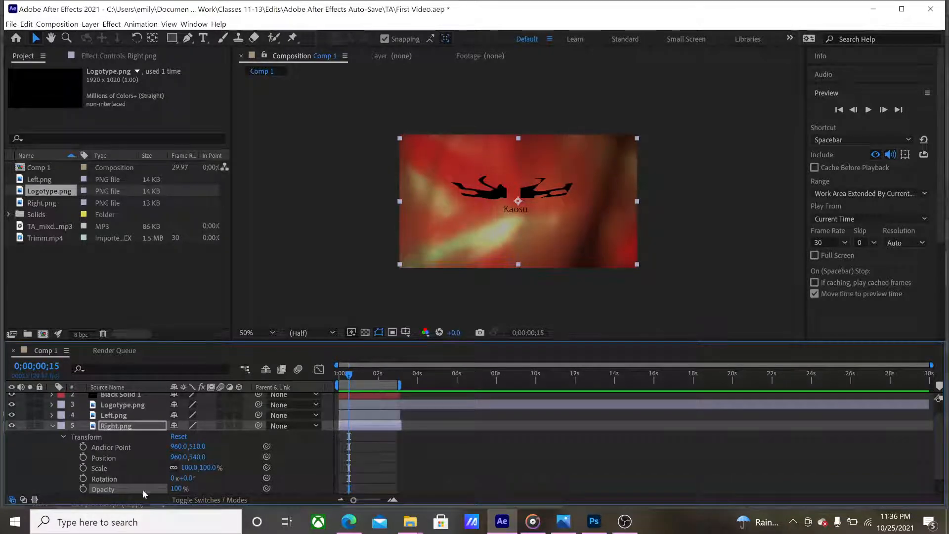
{"action": "left_click", "coordinate": [83, 468]}
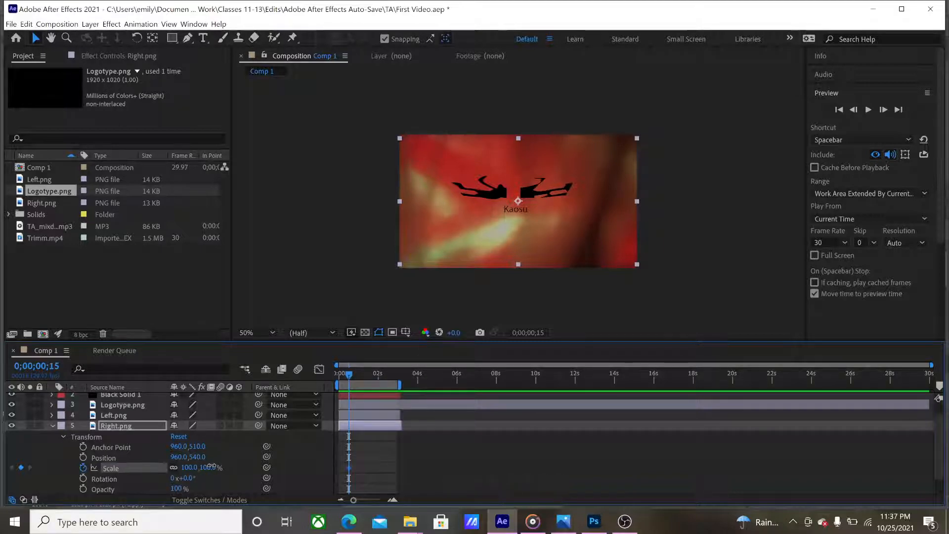
{"action": "left_click_drag", "start_coordinate": [212, 468], "coordinate": [179, 470]}
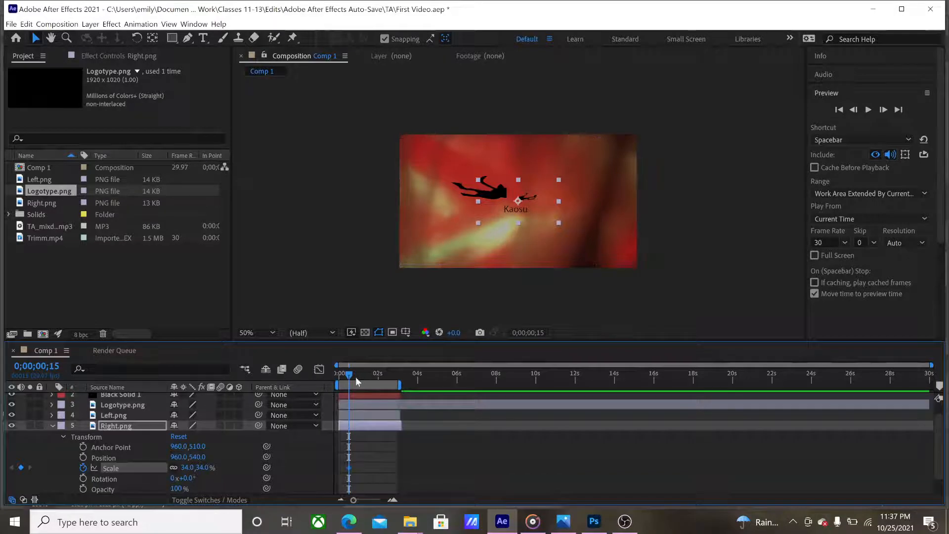
Key Right.png's scale at 100% at 0;00;01;14 and collapse the layer's properties
{"action": "left_click_drag", "start_coordinate": [349, 378], "coordinate": [368, 376]}
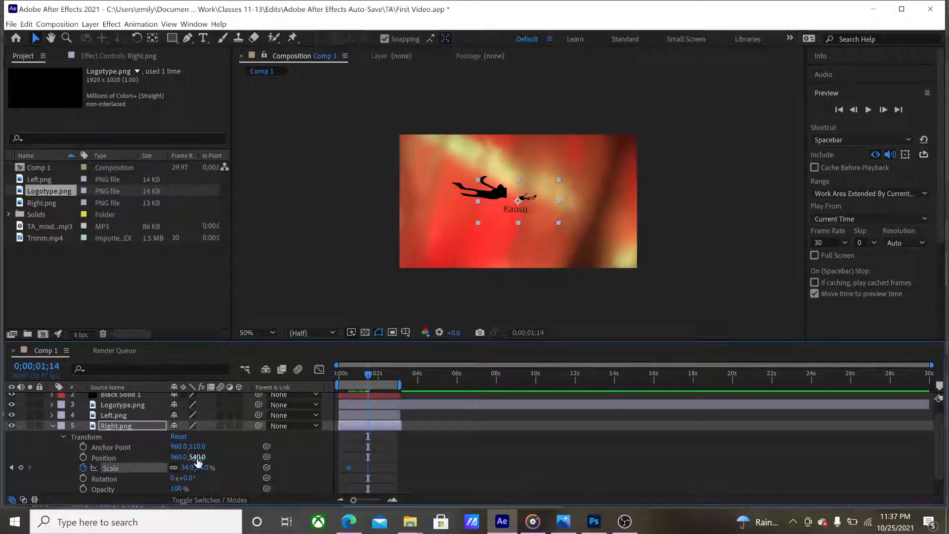
{"action": "left_click_drag", "start_coordinate": [201, 469], "coordinate": [244, 469]}
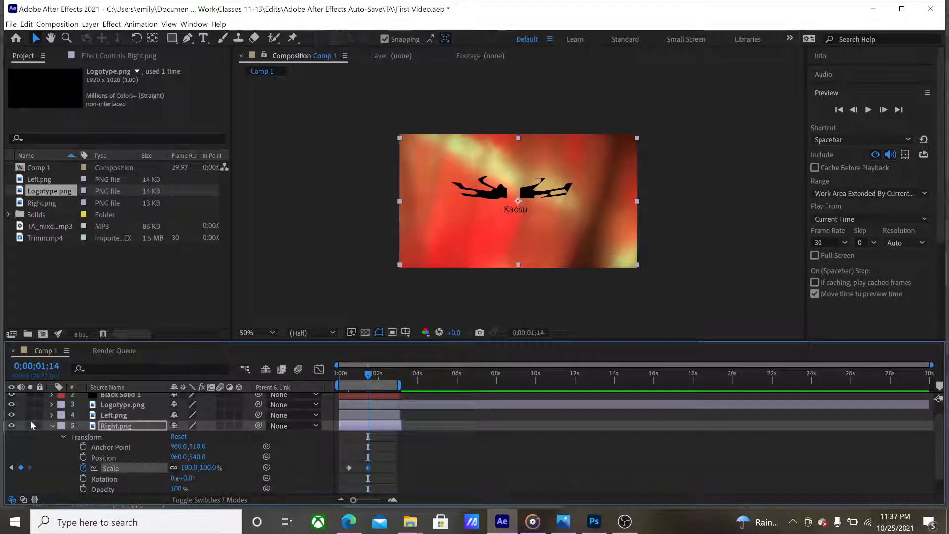
{"action": "left_click", "coordinate": [52, 424]}
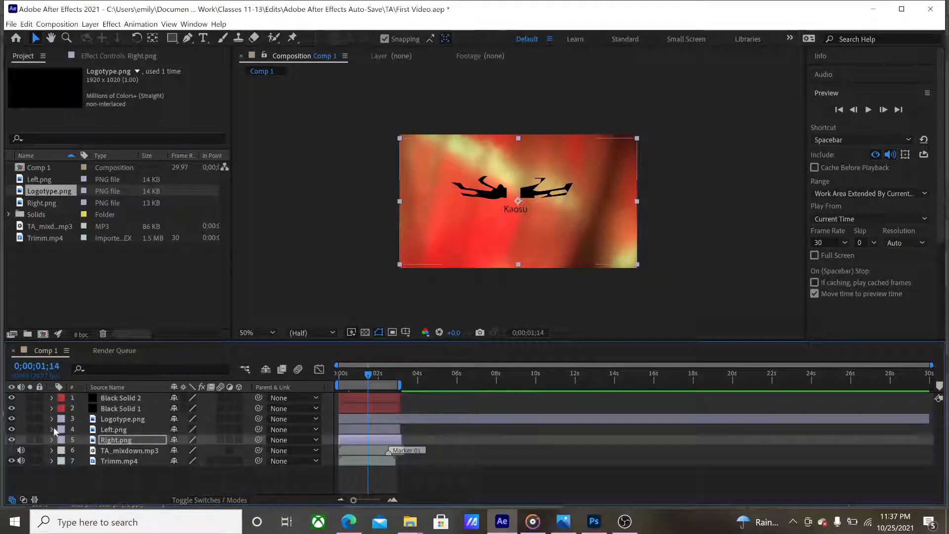
Set a scale keyframe of 38% on the Left.png layer at 0;00;00;17
{"action": "left_click", "coordinate": [51, 430]}
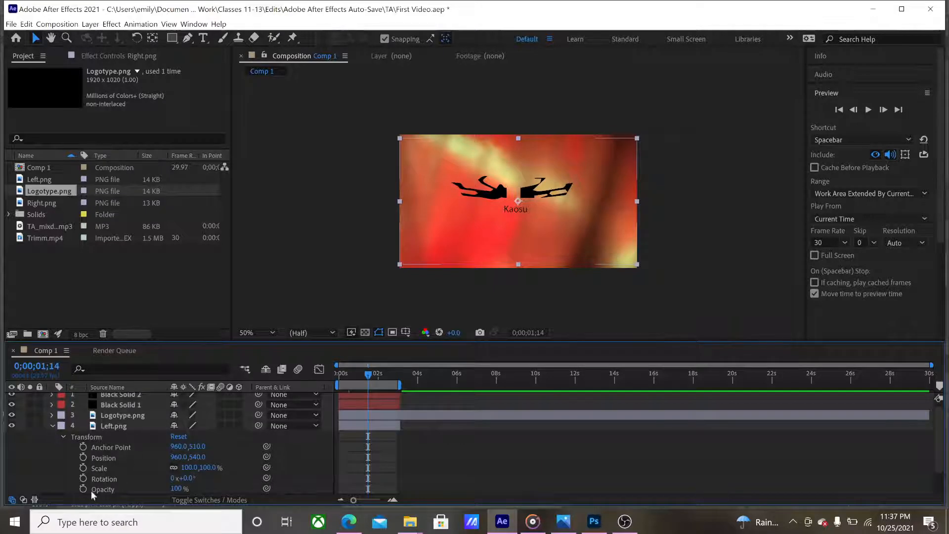
{"action": "left_click", "coordinate": [124, 468]}
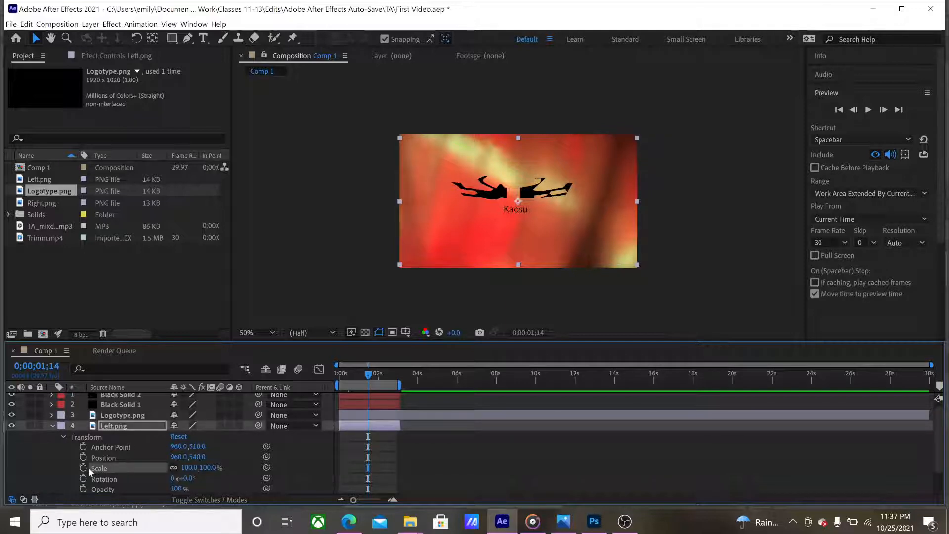
{"action": "left_click", "coordinate": [353, 376]}
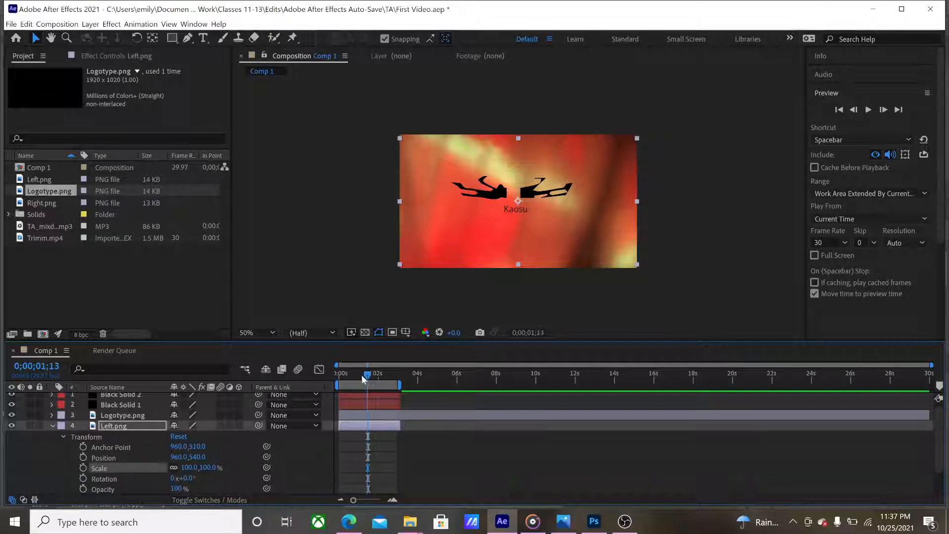
{"action": "left_click_drag", "start_coordinate": [351, 374], "coordinate": [348, 374]}
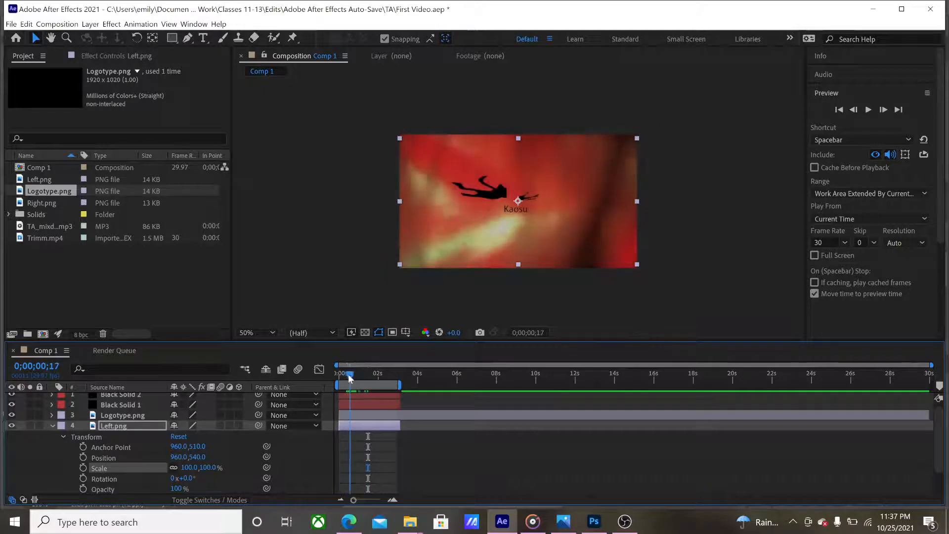
{"action": "left_click", "coordinate": [83, 468]}
{"action": "left_click_drag", "start_coordinate": [200, 467], "coordinate": [173, 468]}
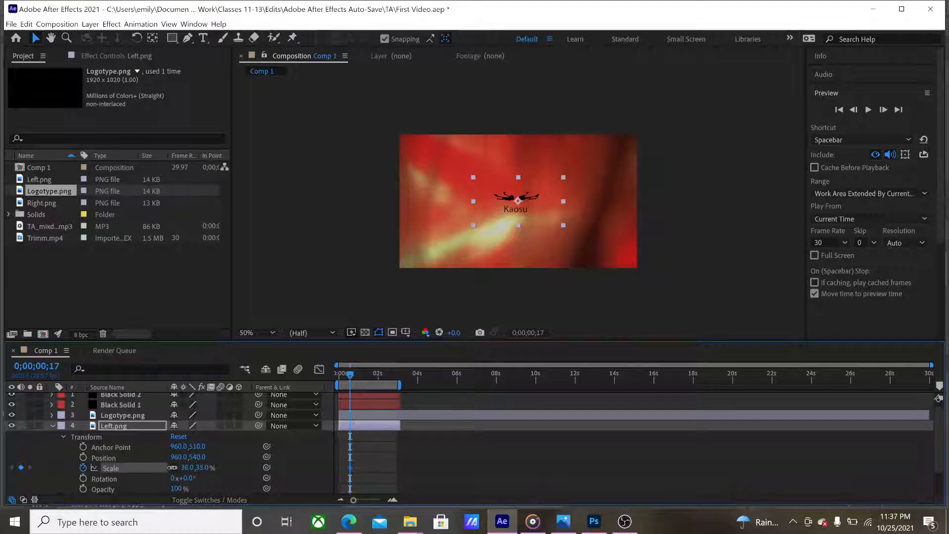
Key Left.png's scale at 100% at 0;00;01;14 and preview the composition from the start
{"action": "left_click_drag", "start_coordinate": [351, 379], "coordinate": [368, 381]}
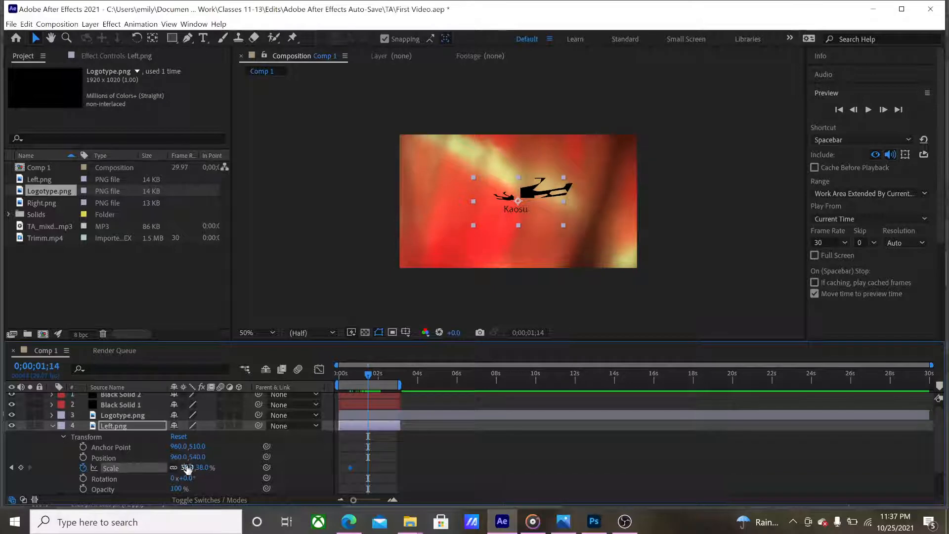
{"action": "left_click_drag", "start_coordinate": [200, 470], "coordinate": [238, 468]}
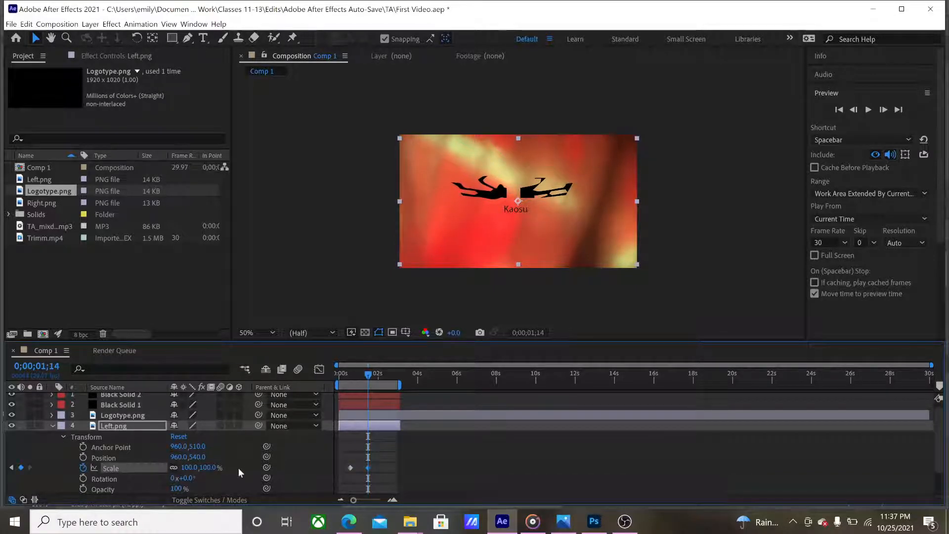
{"action": "left_click_drag", "start_coordinate": [369, 377], "coordinate": [335, 376]}
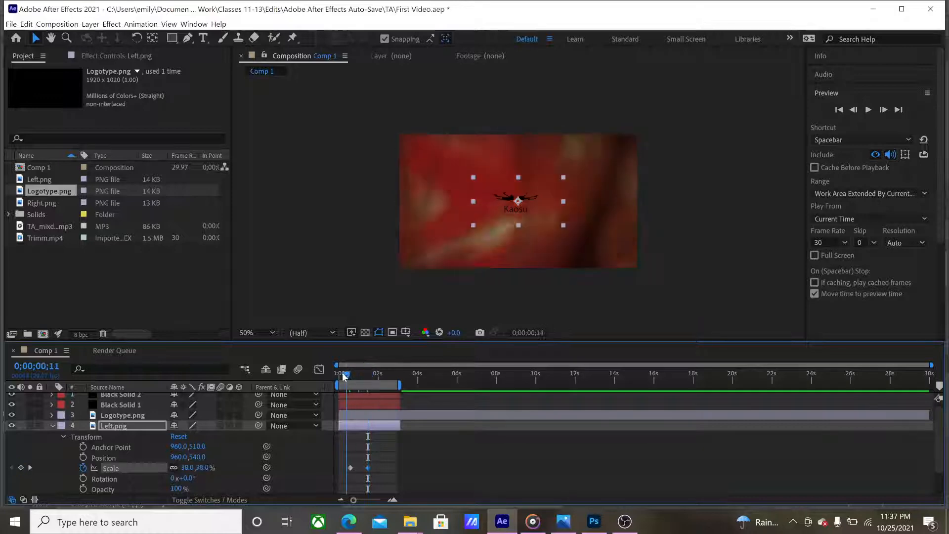
{"action": "key", "text": "space"}
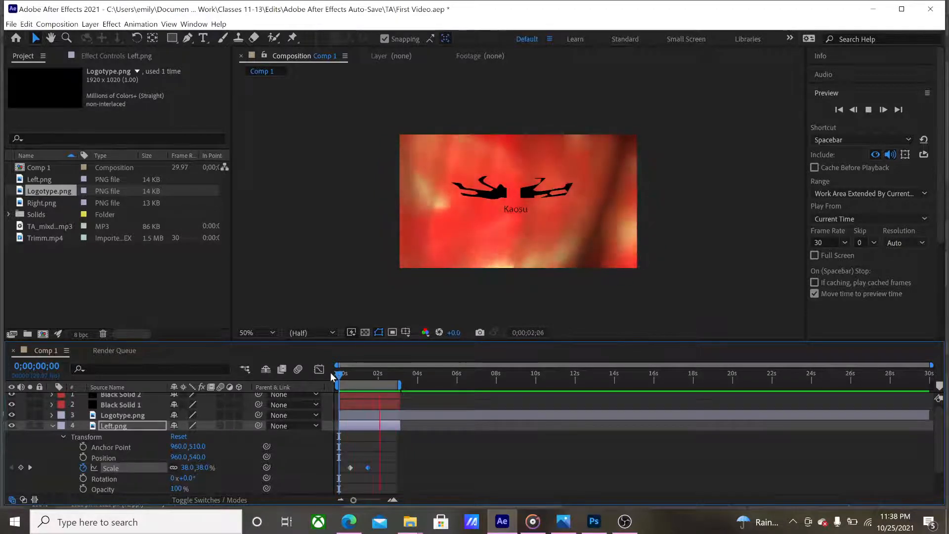
{"action": "key", "text": "space"}
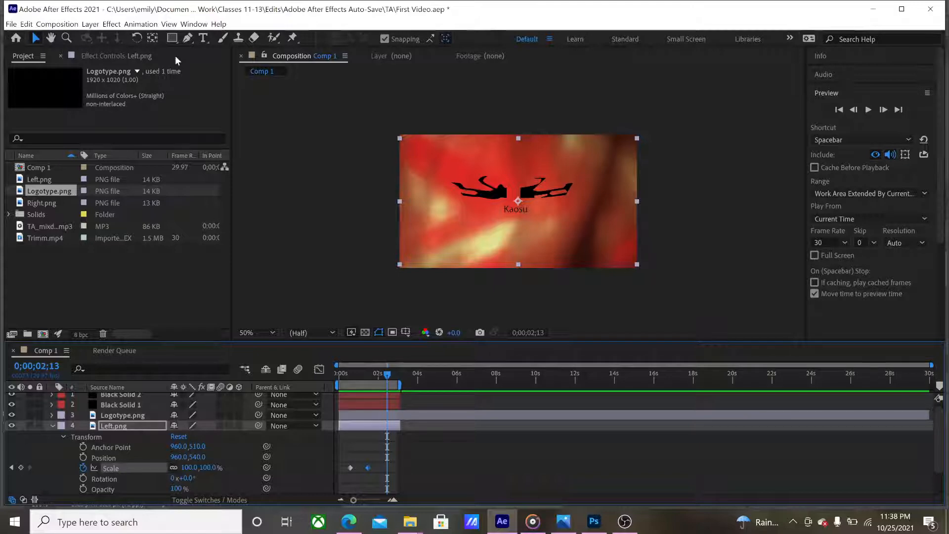
Apply the Auto Color effect to the Left.png layer
{"action": "left_click", "coordinate": [111, 24]}
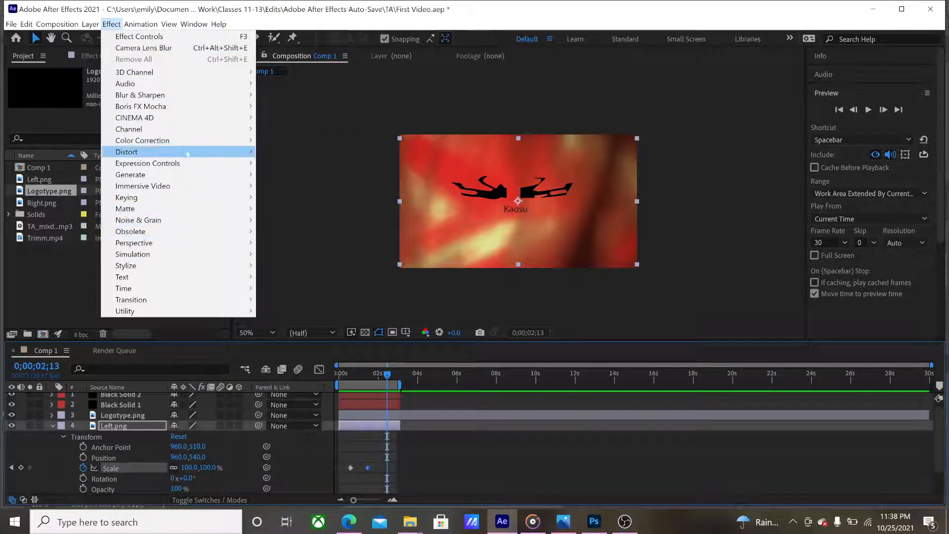
{"action": "mouse_move", "coordinate": [187, 146]}
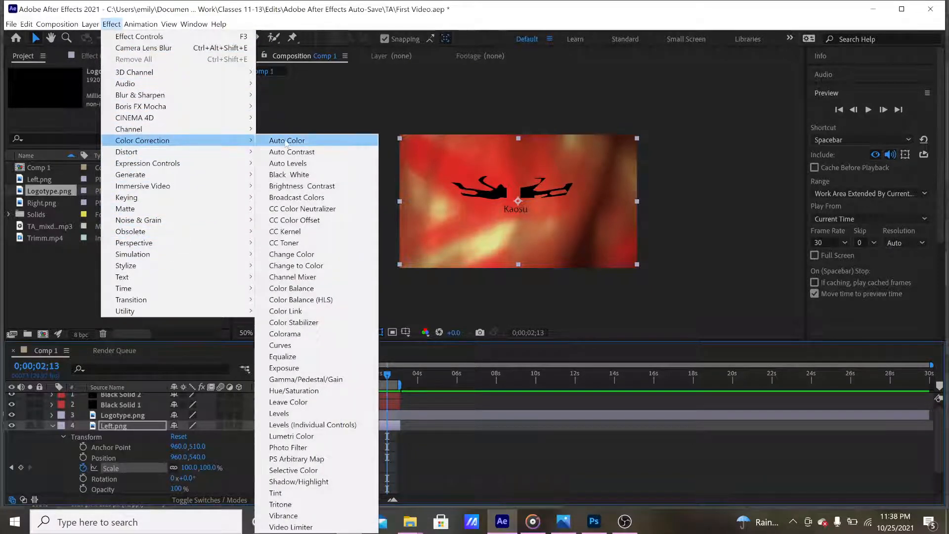
{"action": "left_click", "coordinate": [285, 141]}
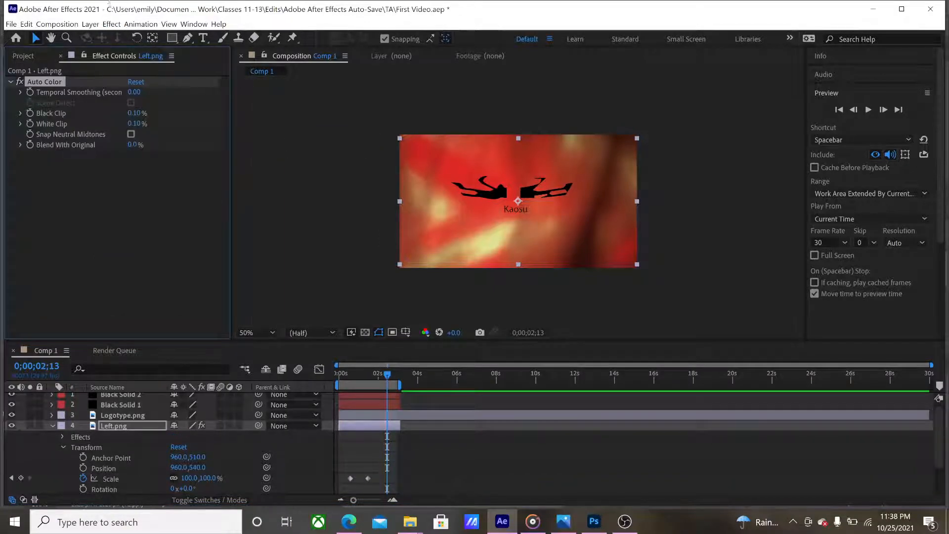
Add the Change Color effect to Left.png and enable Snap Neutral Midtones in its Auto Color effect
{"action": "left_click", "coordinate": [111, 24]}
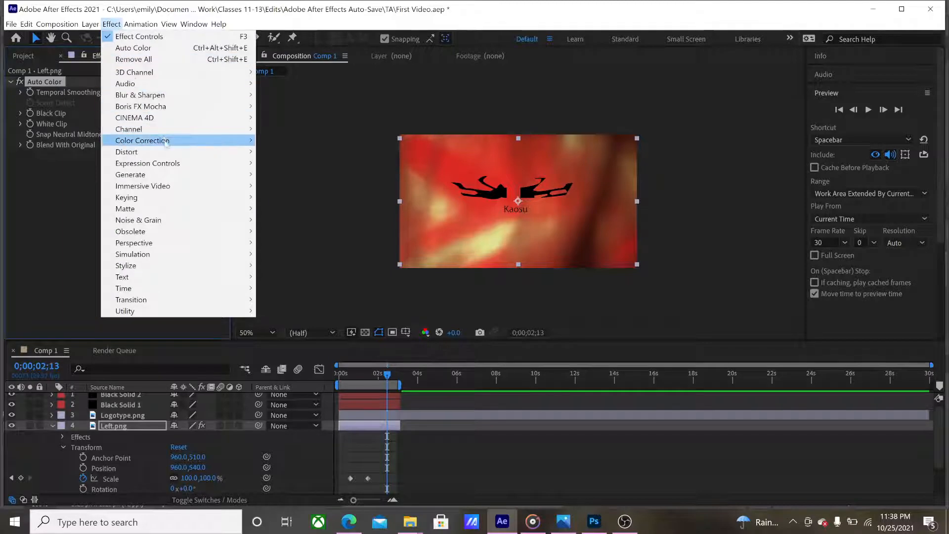
{"action": "mouse_move", "coordinate": [189, 174]}
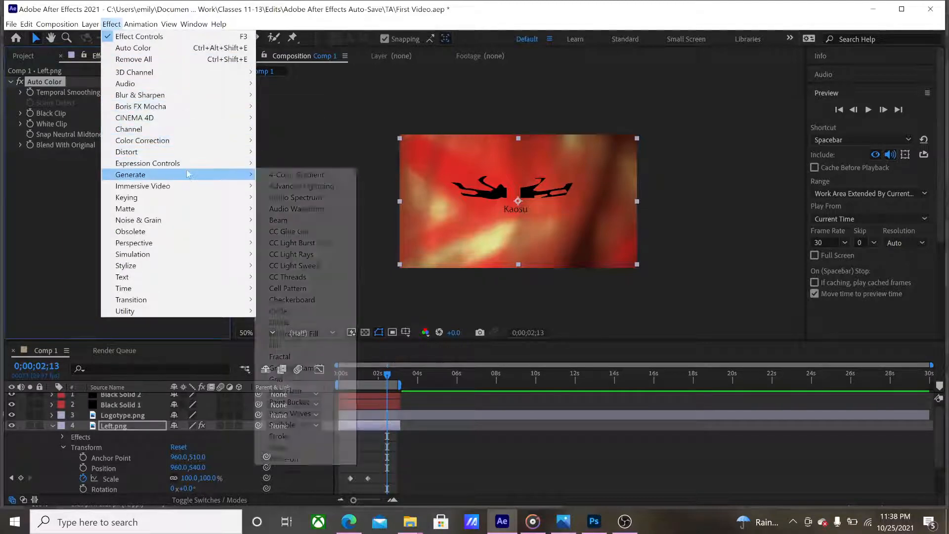
{"action": "mouse_move", "coordinate": [204, 144]}
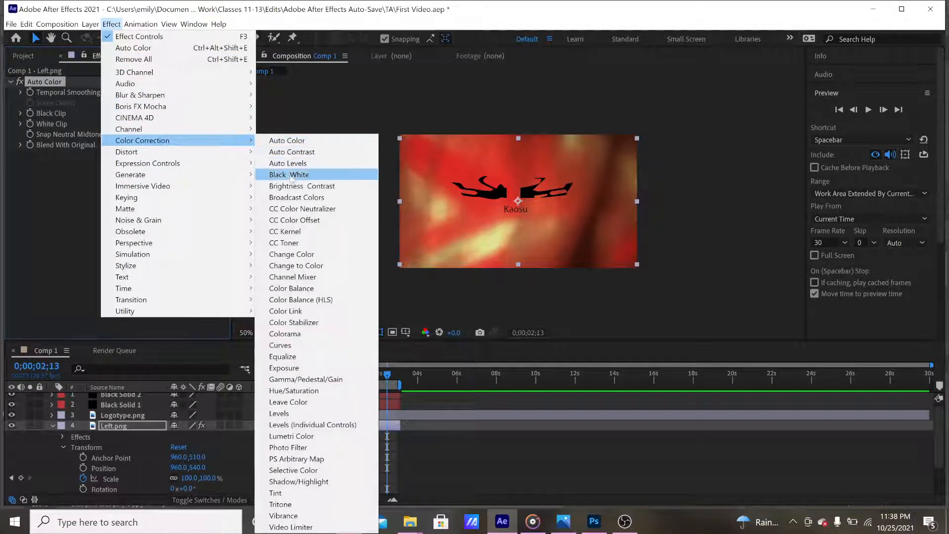
{"action": "left_click", "coordinate": [315, 254]}
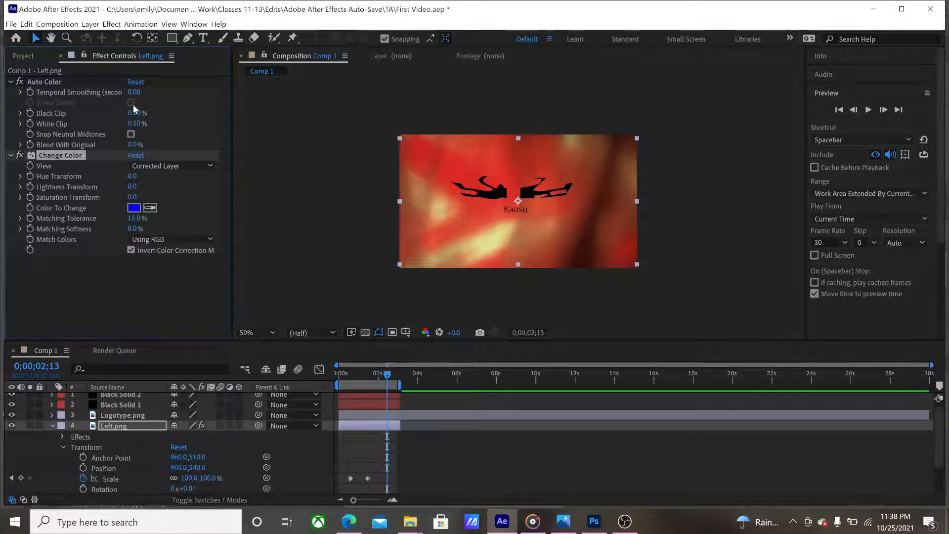
{"action": "left_click", "coordinate": [132, 134]}
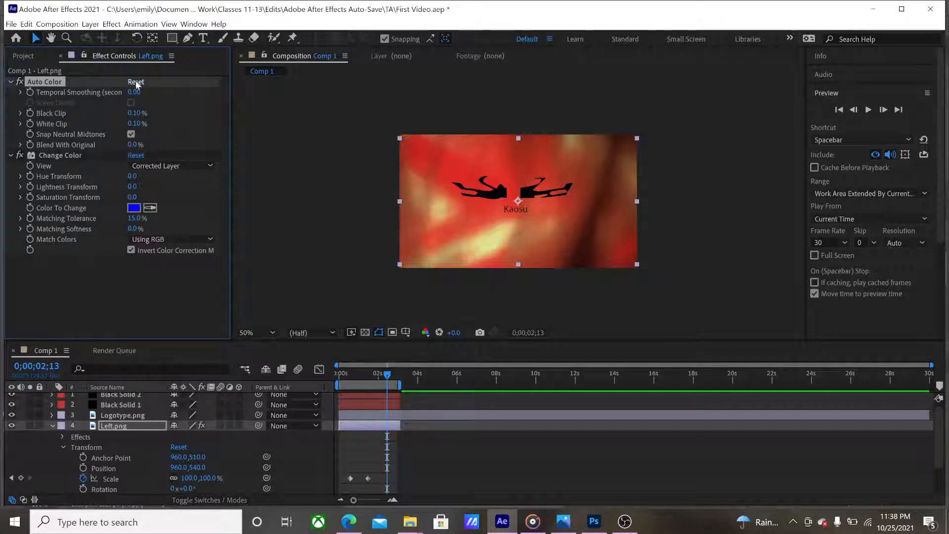
Add the Levels effect to Left.png and expand its input and output black and white sliders
{"action": "left_click", "coordinate": [113, 26]}
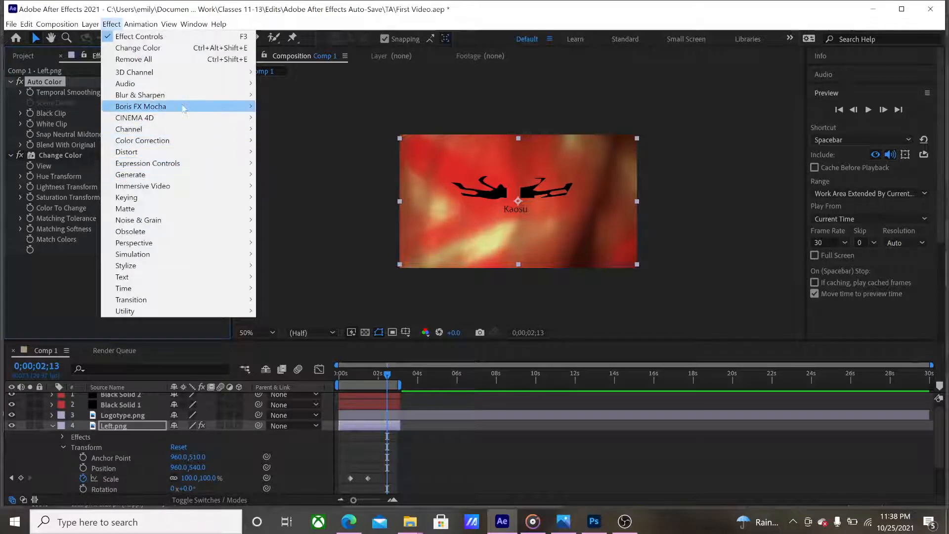
{"action": "mouse_move", "coordinate": [187, 145]}
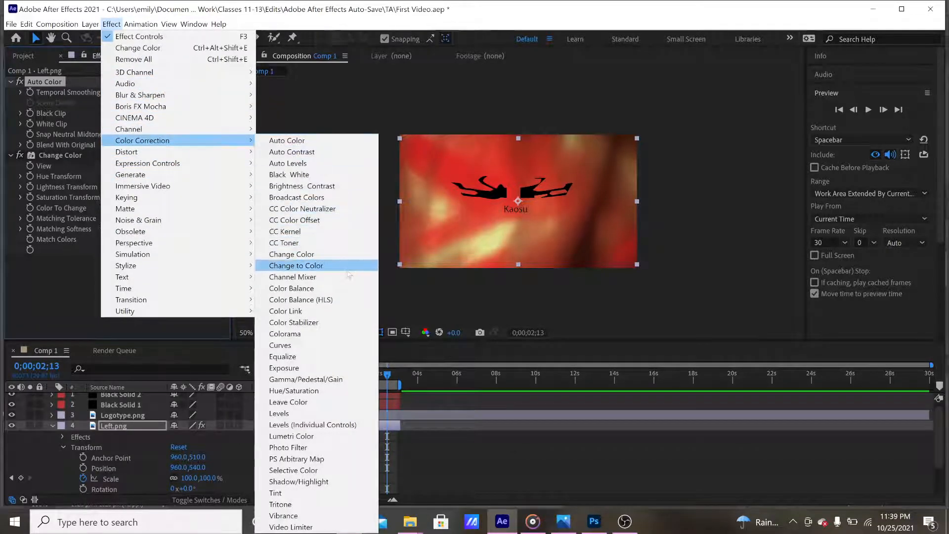
{"action": "left_click", "coordinate": [344, 413]}
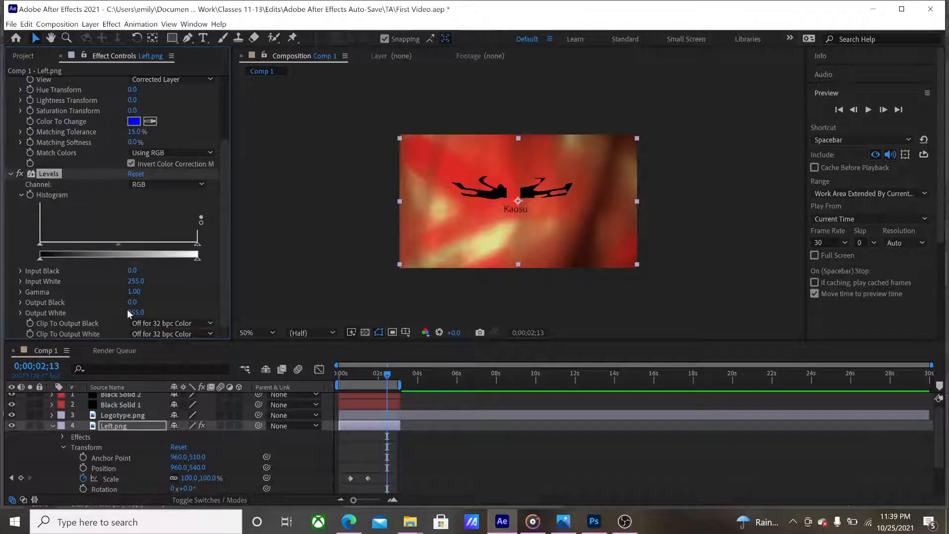
{"action": "left_click", "coordinate": [20, 271]}
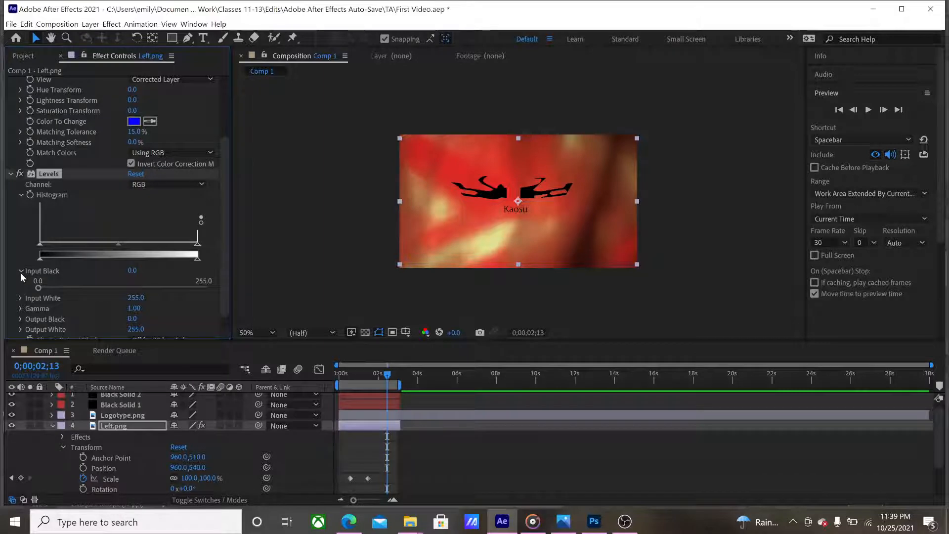
{"action": "left_click", "coordinate": [22, 300]}
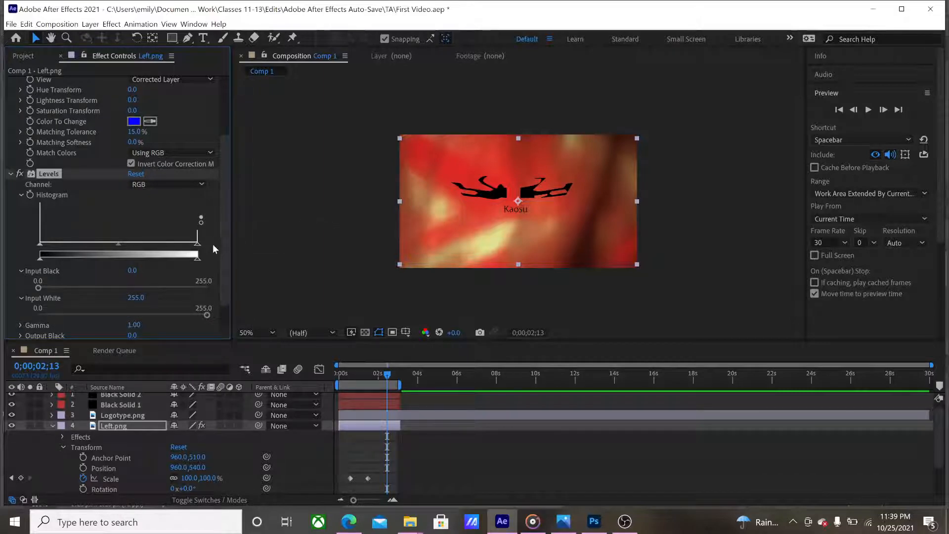
{"action": "scroll", "coordinate": [226, 249], "scroll_direction": "down", "scroll_amount": 2}
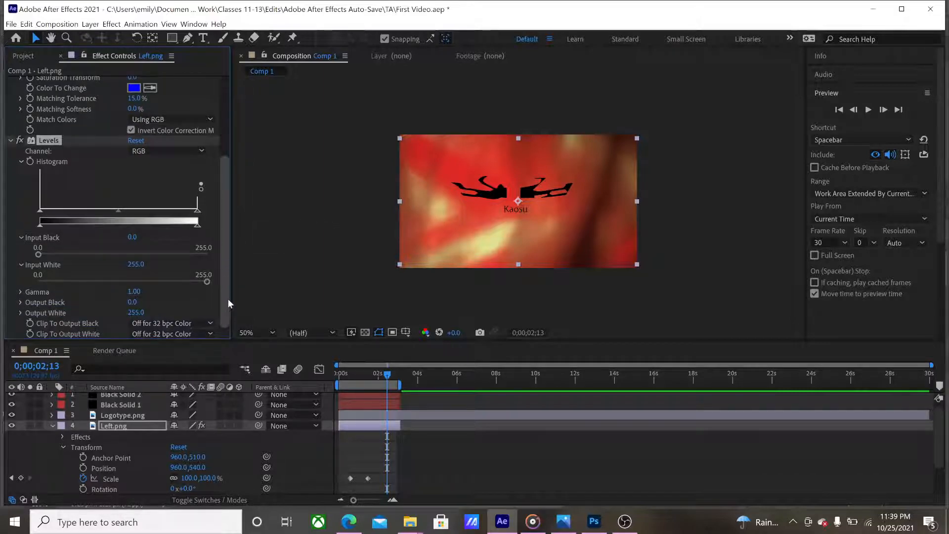
{"action": "left_click", "coordinate": [21, 313]}
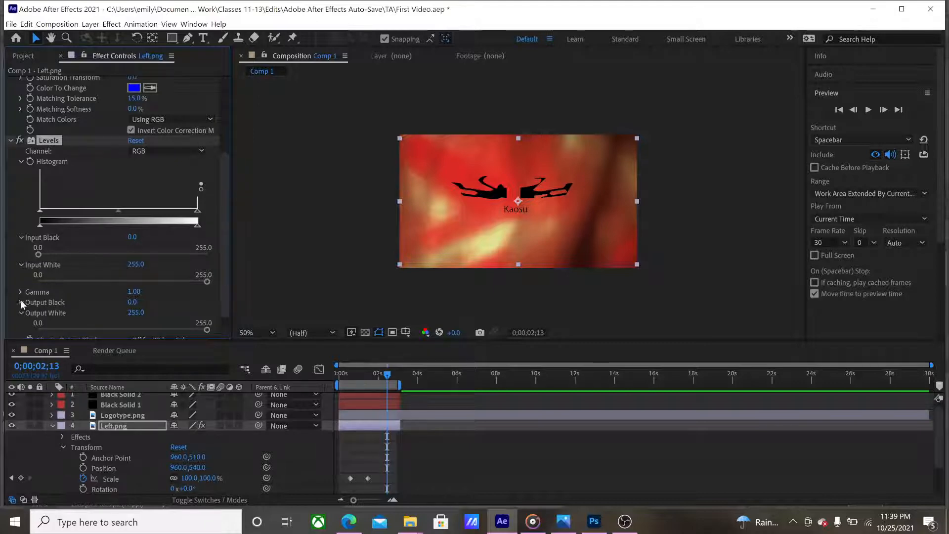
{"action": "left_click", "coordinate": [21, 302]}
Set the Color To Change of Left.png's Change Color effect to a light pink
{"action": "left_click", "coordinate": [133, 88]}
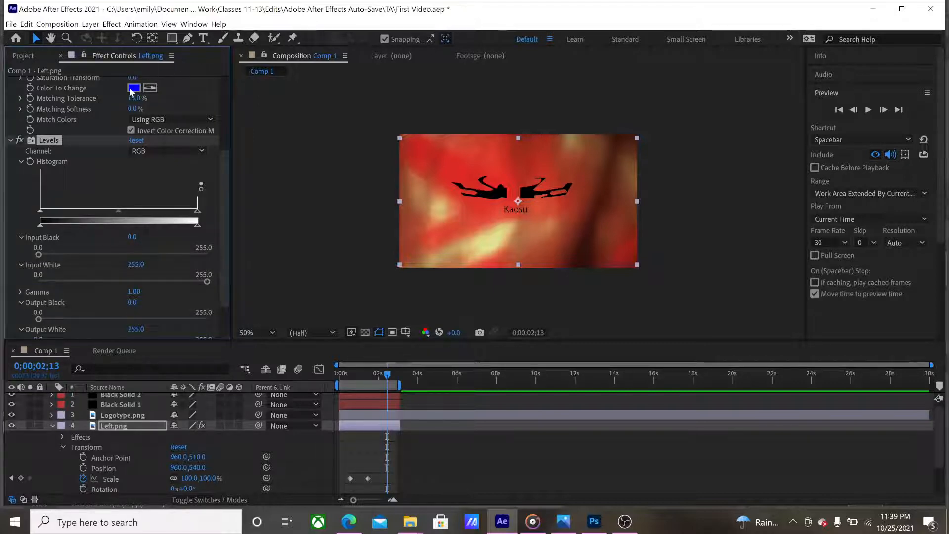
{"action": "left_click", "coordinate": [438, 258]}
{"action": "left_click", "coordinate": [372, 278]}
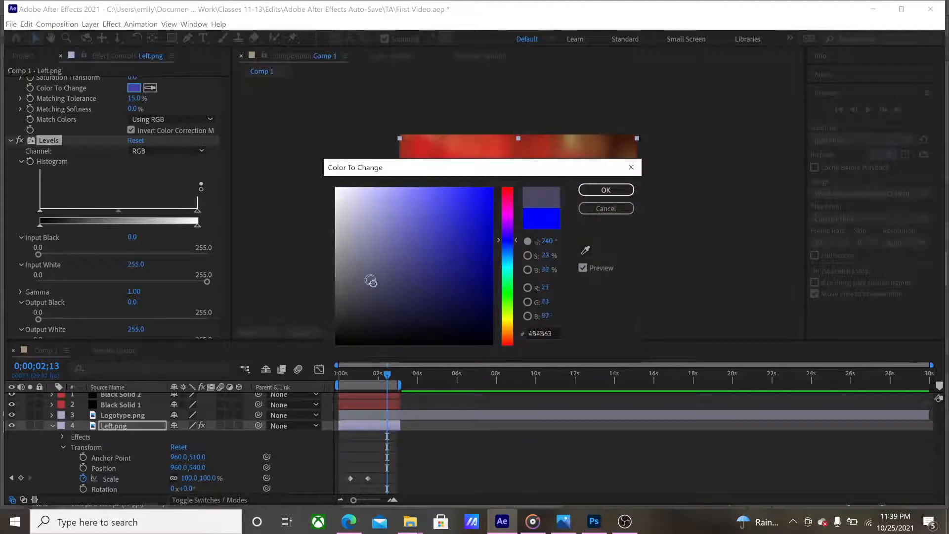
{"action": "left_click", "coordinate": [507, 217]}
{"action": "left_click_drag", "start_coordinate": [507, 218], "coordinate": [507, 208]}
{"action": "left_click", "coordinate": [452, 218]}
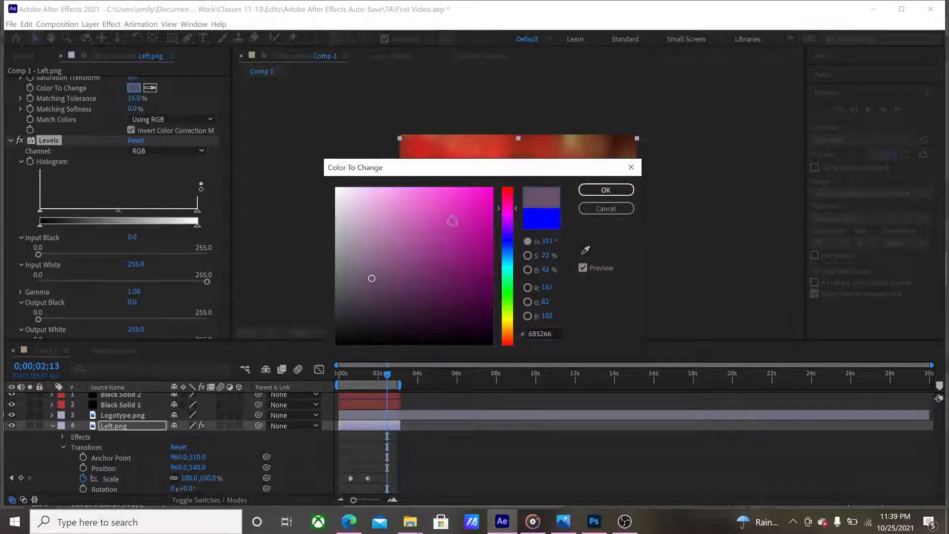
{"action": "left_click_drag", "start_coordinate": [452, 218], "coordinate": [411, 192]}
{"action": "left_click", "coordinate": [606, 189]}
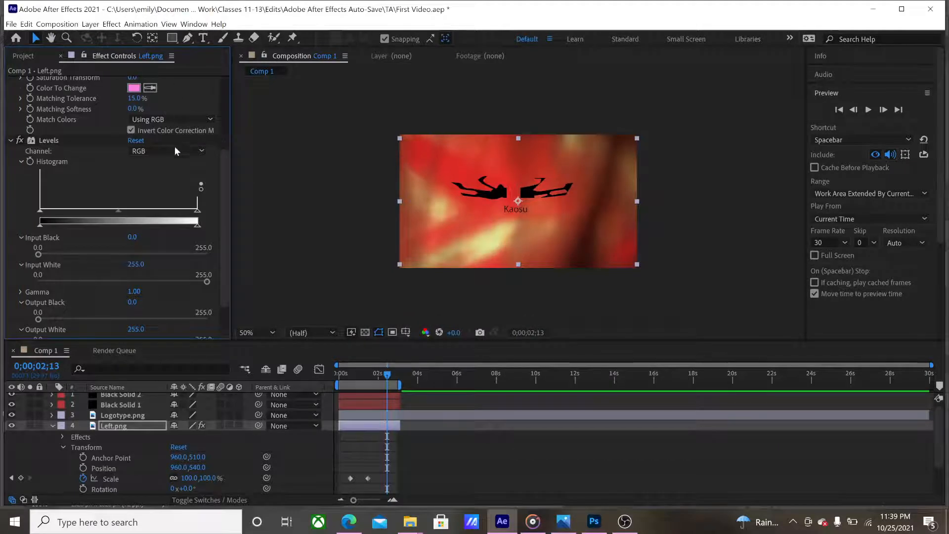
Set Change Color's Hue Transform to 329.0 on Left.png and collapse the layer's properties
{"action": "left_click_drag", "start_coordinate": [226, 209], "coordinate": [208, 72]}
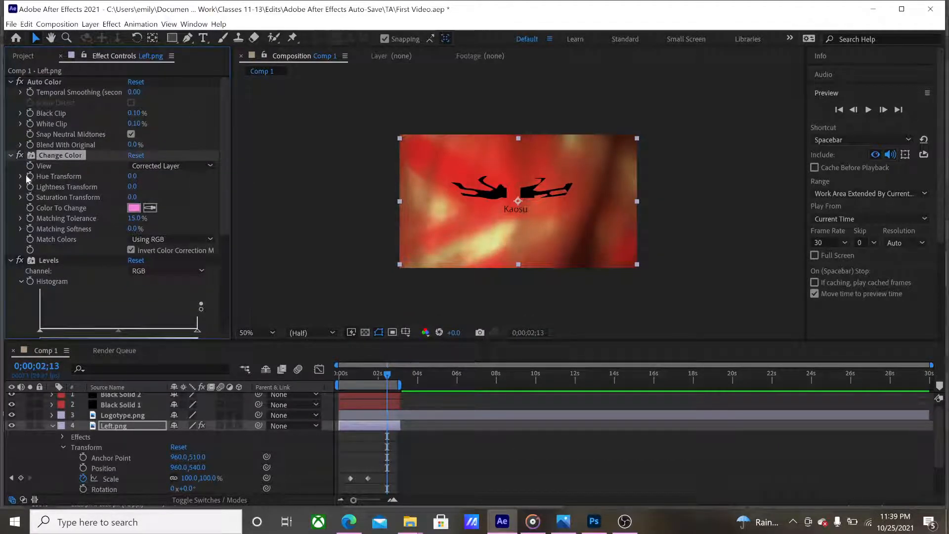
{"action": "left_click_drag", "start_coordinate": [132, 176], "coordinate": [350, 187]}
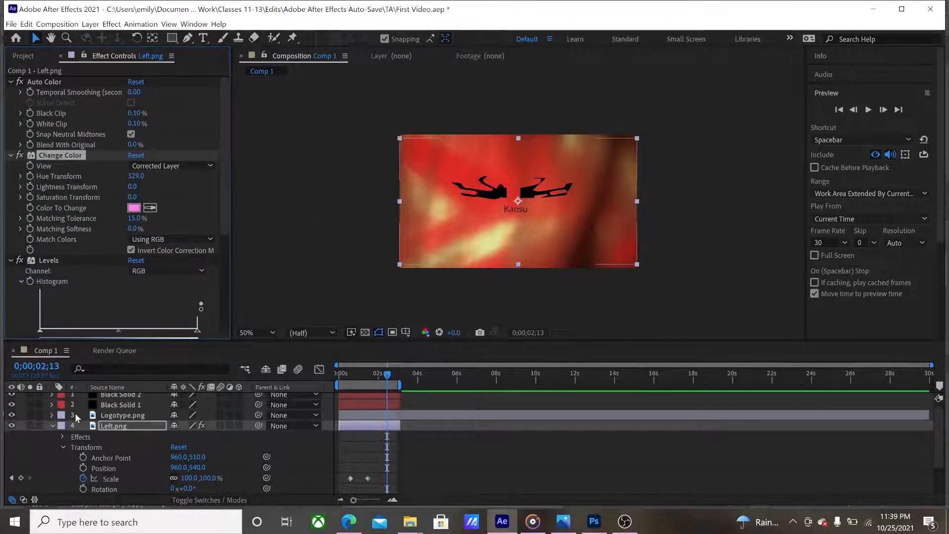
{"action": "left_click", "coordinate": [52, 426]}
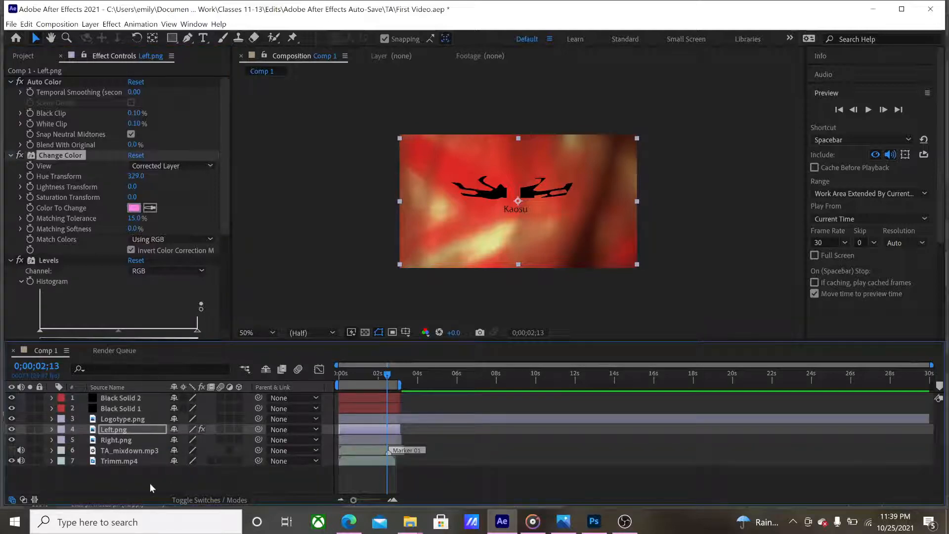
Apply Auto Color to the Trimm.mp4 layer with Snap Neutral Midtones enabled and White Clip at 6.08%
{"action": "left_click", "coordinate": [142, 460]}
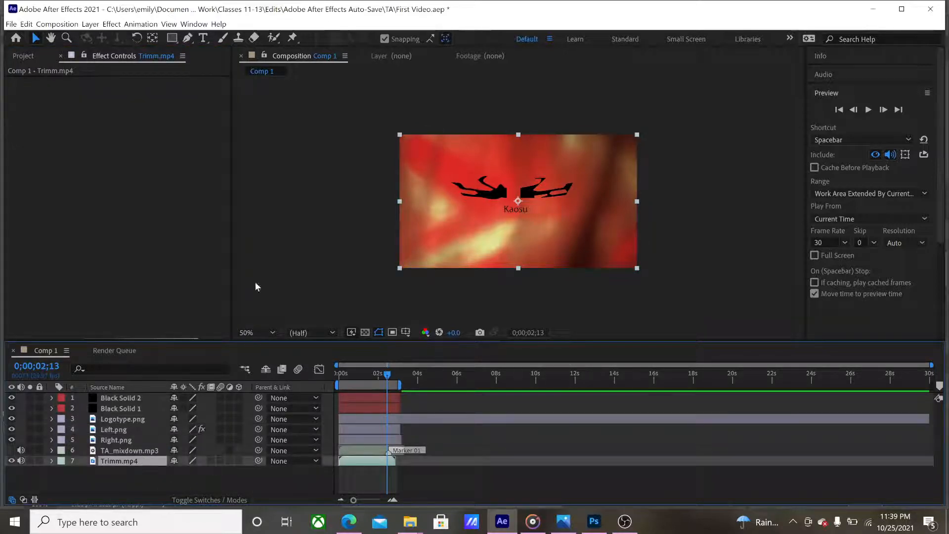
{"action": "left_click", "coordinate": [111, 23]}
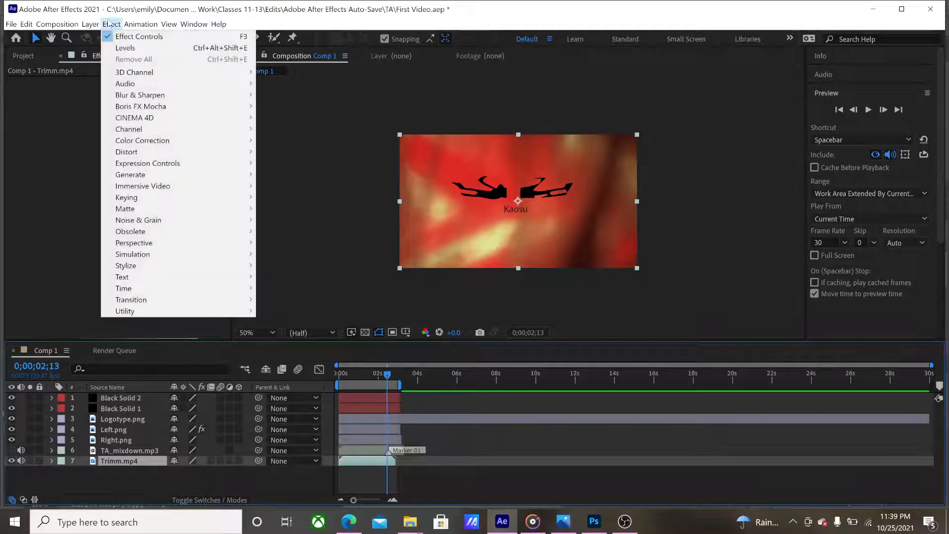
{"action": "mouse_move", "coordinate": [142, 140]}
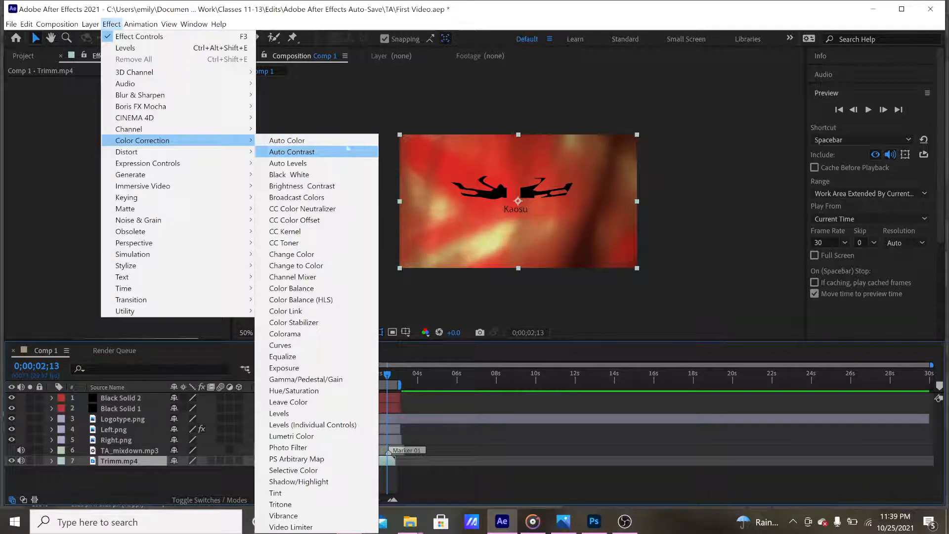
{"action": "left_click", "coordinate": [346, 141]}
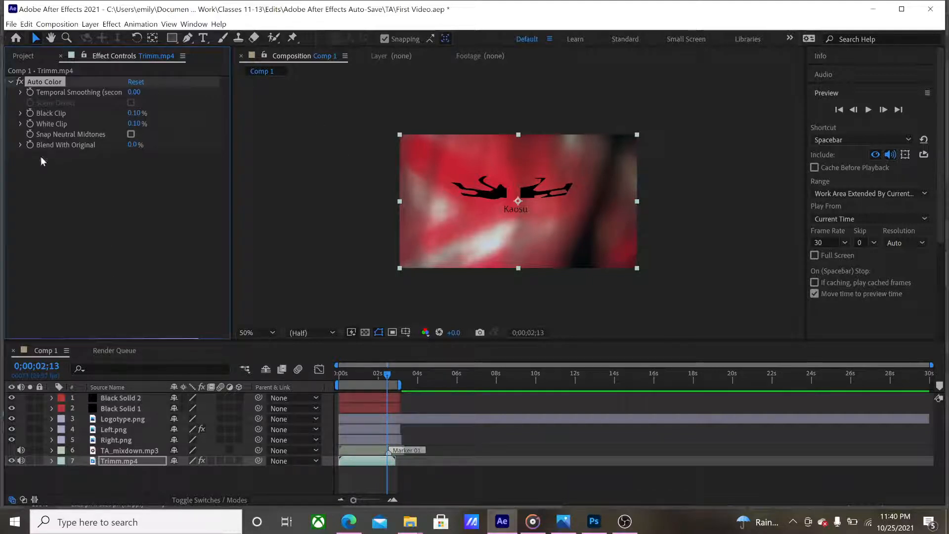
{"action": "left_click", "coordinate": [131, 134]}
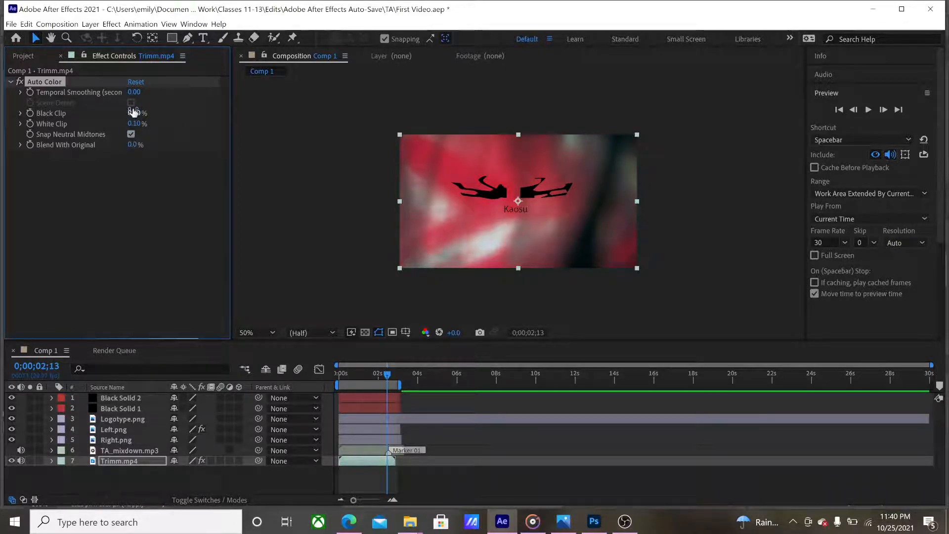
{"action": "left_click", "coordinate": [21, 123]}
{"action": "left_click_drag", "start_coordinate": [40, 141], "coordinate": [224, 160]}
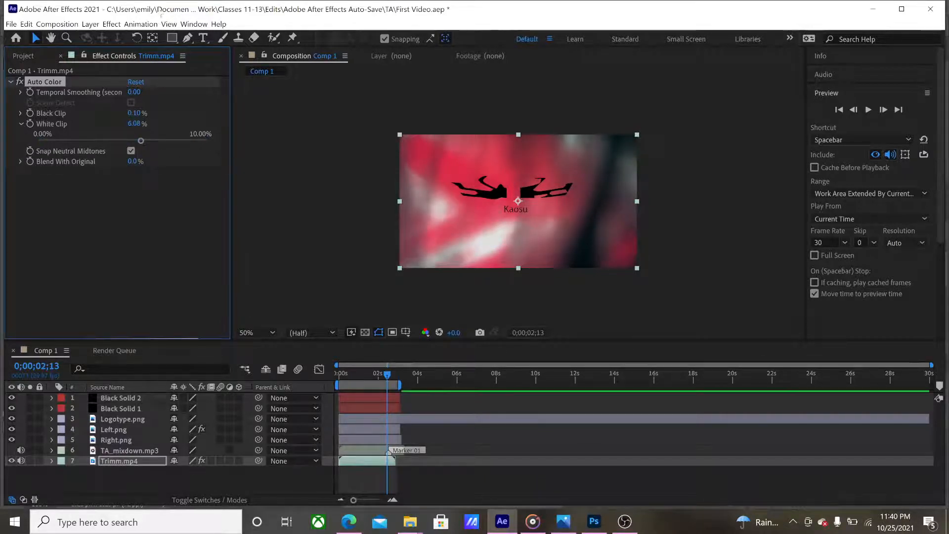
Apply Bezier Warp to Trimm.mp4 with horizontal values of 376.9 for Top Left Tangent, 2520 for Right Top Tangent and 2030 for Right Top Vertex
{"action": "left_click", "coordinate": [111, 24]}
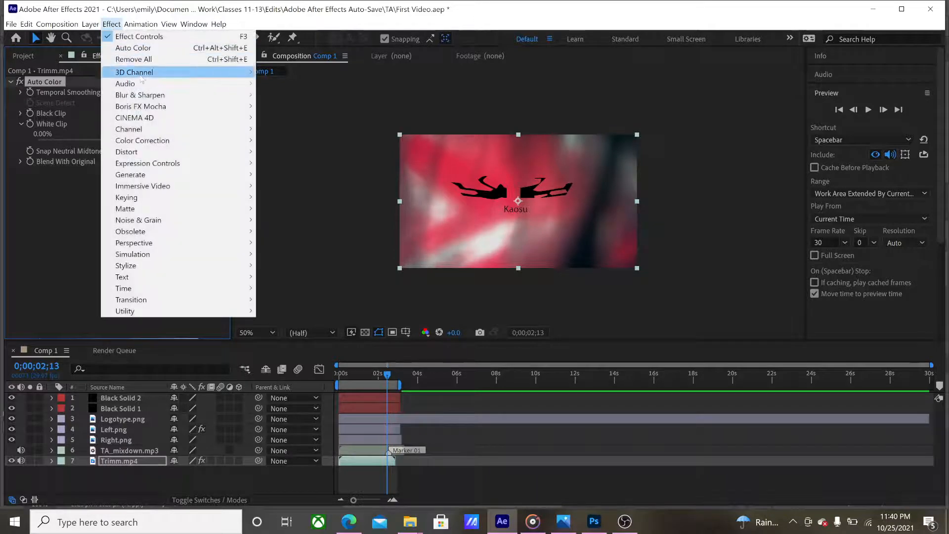
{"action": "mouse_move", "coordinate": [197, 159]}
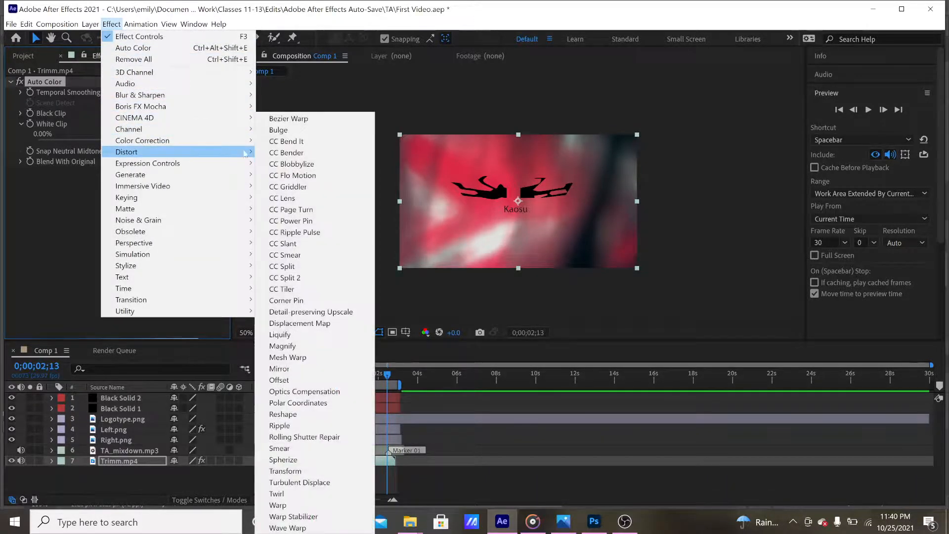
{"action": "left_click", "coordinate": [339, 120]}
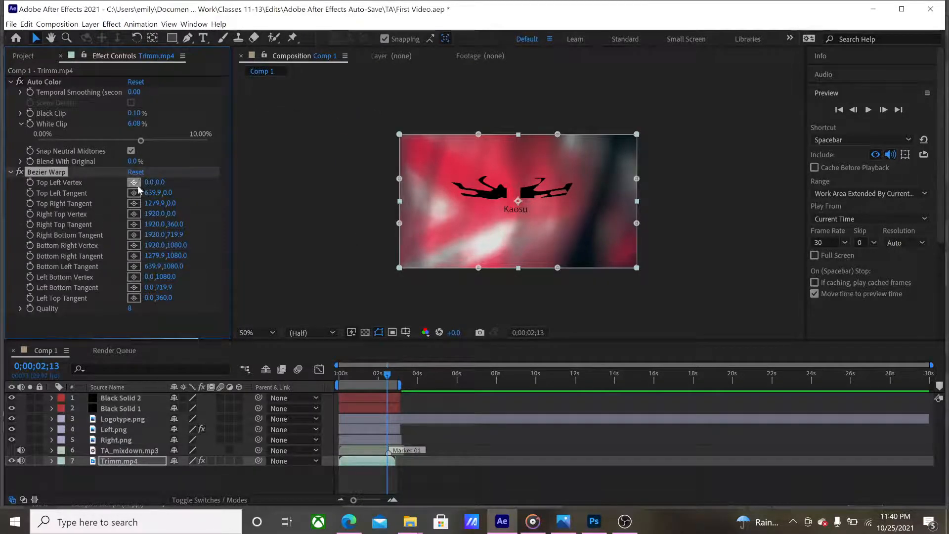
{"action": "left_click_drag", "start_coordinate": [145, 192], "coordinate": [3, 200]}
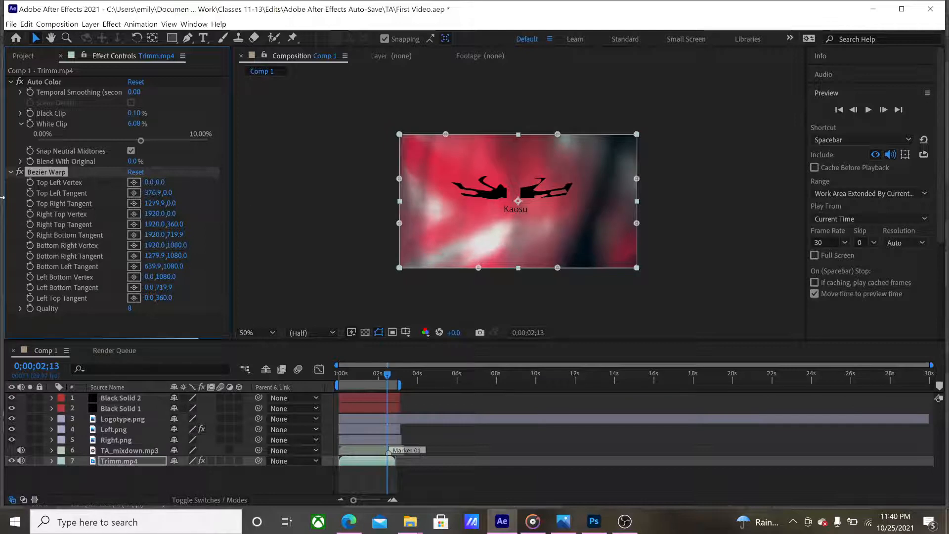
{"action": "left_click_drag", "start_coordinate": [151, 224], "coordinate": [545, 240]}
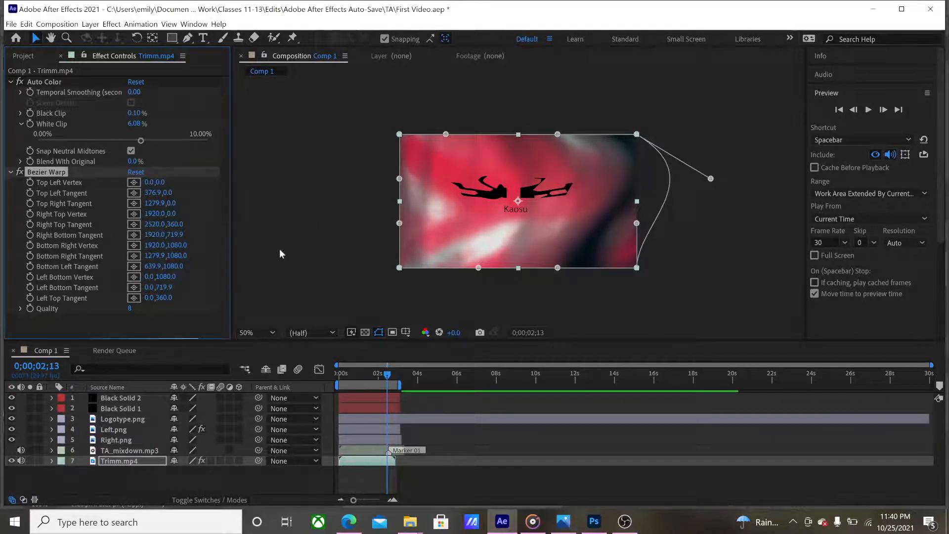
{"action": "left_click_drag", "start_coordinate": [153, 213], "coordinate": [237, 218]}
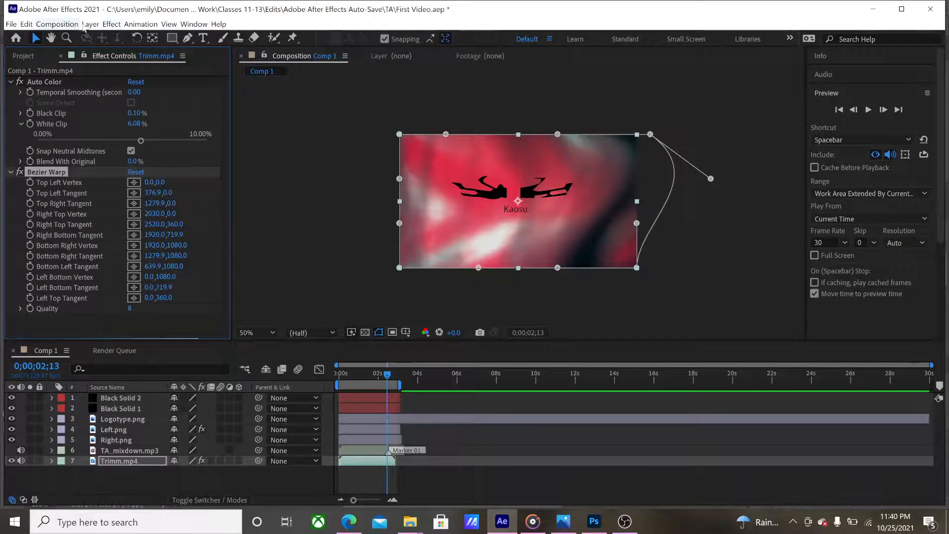
Apply the Bilateral Blur effect to the Trimm.mp4 layer
{"action": "left_click", "coordinate": [113, 26]}
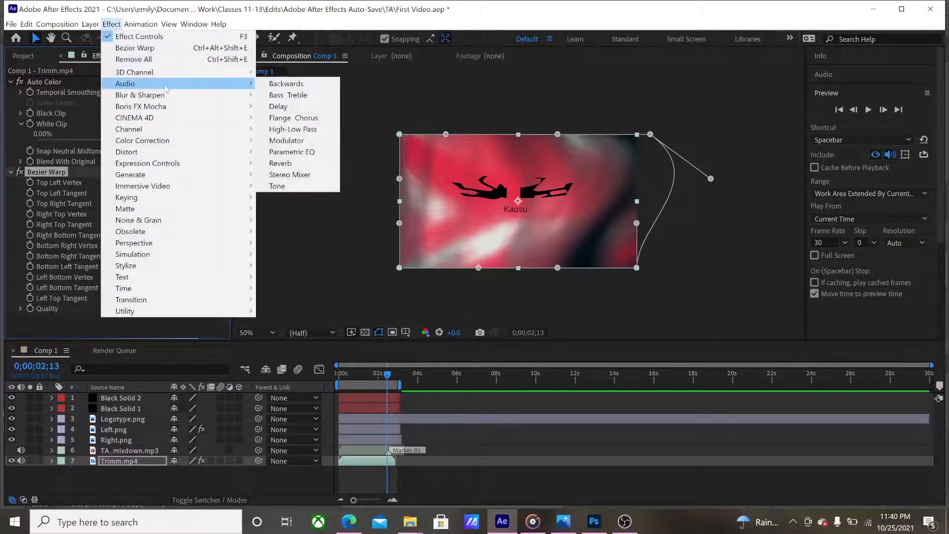
{"action": "mouse_move", "coordinate": [180, 101]}
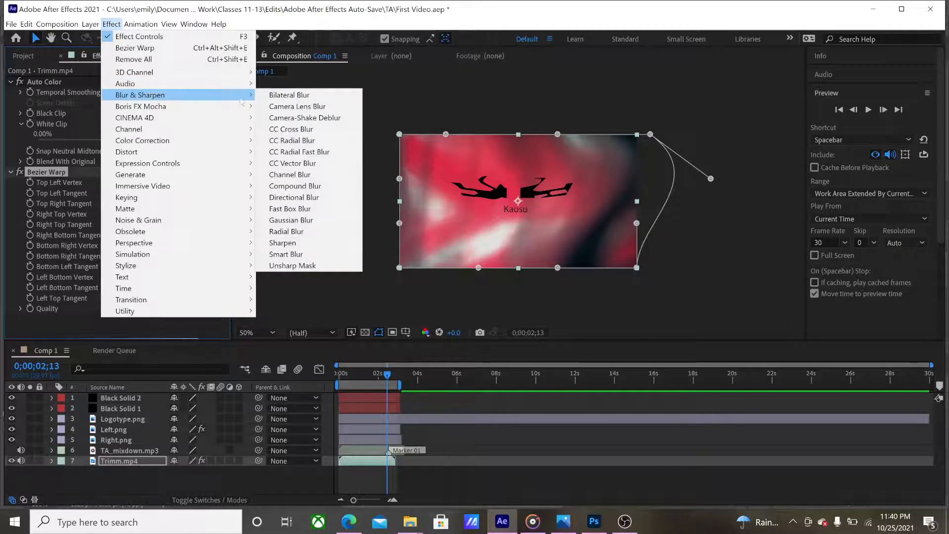
{"action": "left_click", "coordinate": [335, 94]}
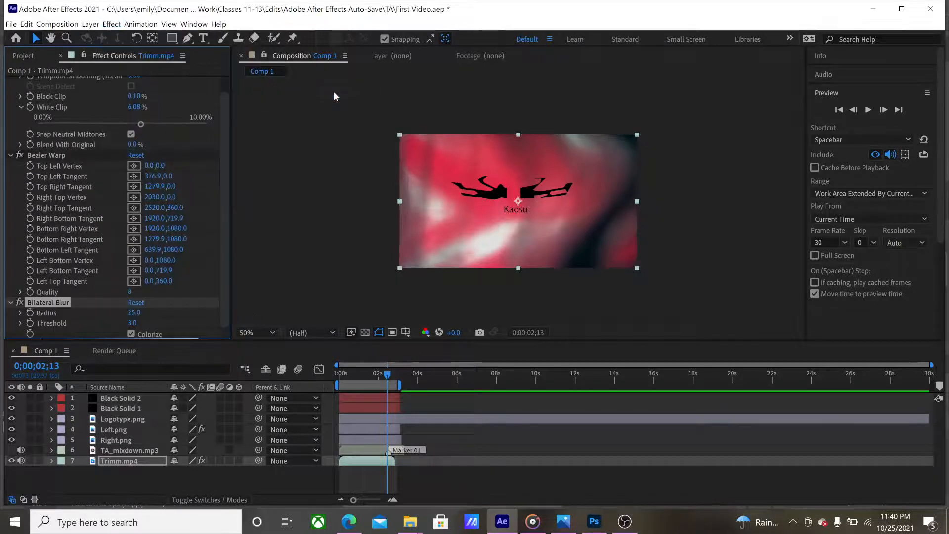
Apply the Add Grain effect to Trimm.mp4 and set its Intensity to 17.1
{"action": "left_click", "coordinate": [110, 25]}
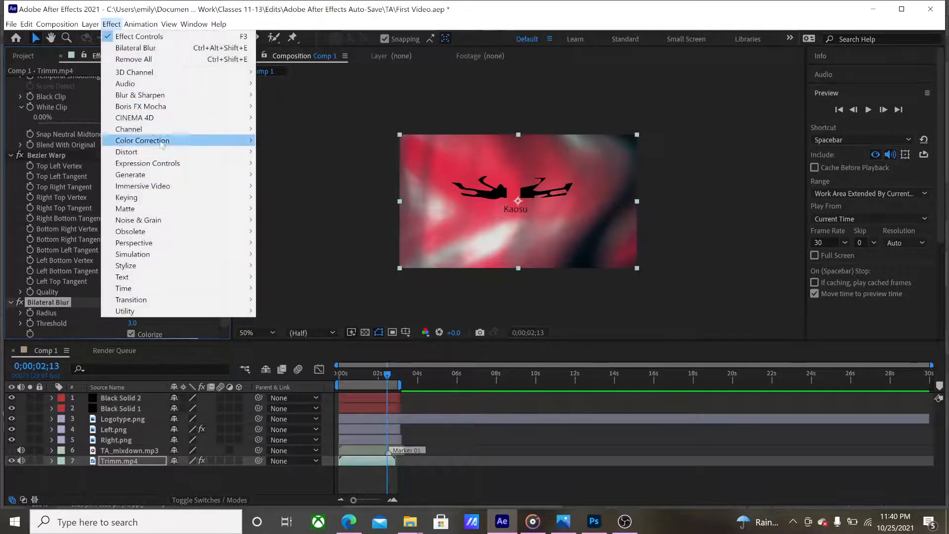
{"action": "mouse_move", "coordinate": [195, 179]}
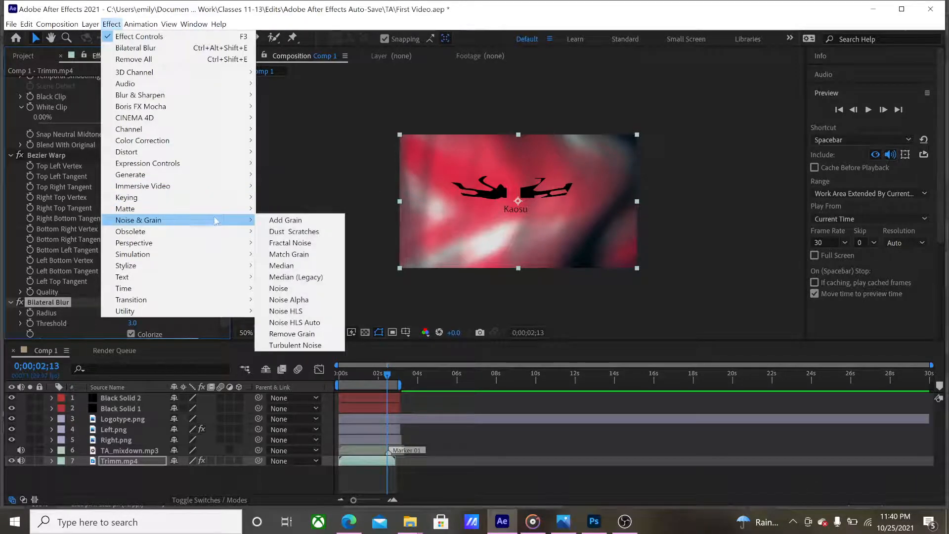
{"action": "left_click", "coordinate": [233, 221]}
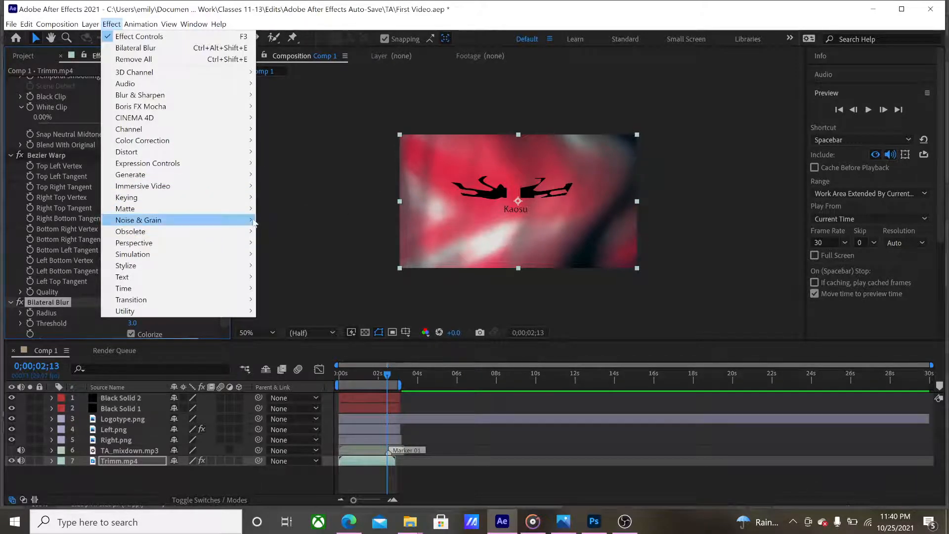
{"action": "mouse_move", "coordinate": [255, 224]}
{"action": "left_click", "coordinate": [311, 221]}
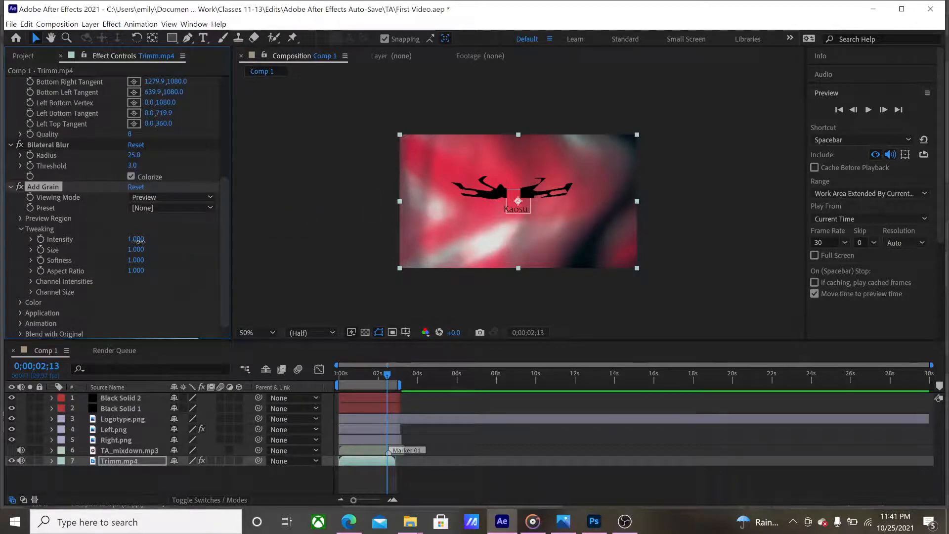
{"action": "left_click_drag", "start_coordinate": [140, 241], "coordinate": [238, 249]}
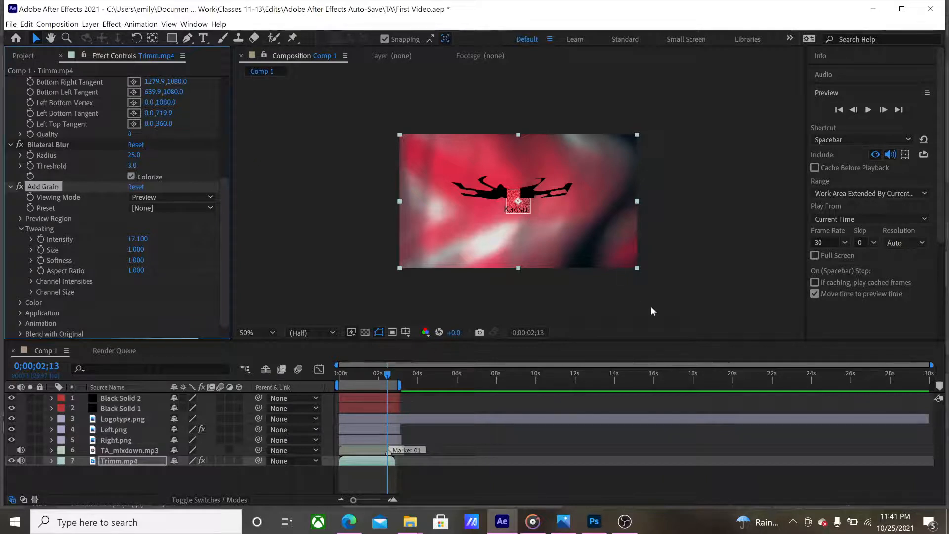
Scale Trimm.mp4 up beyond the frame and set Add Grain's Intensity to 15.9, Size 2.5, Softness 1.2 and Aspect Ratio 0.4
{"action": "left_click_drag", "start_coordinate": [637, 269], "coordinate": [471, 171]}
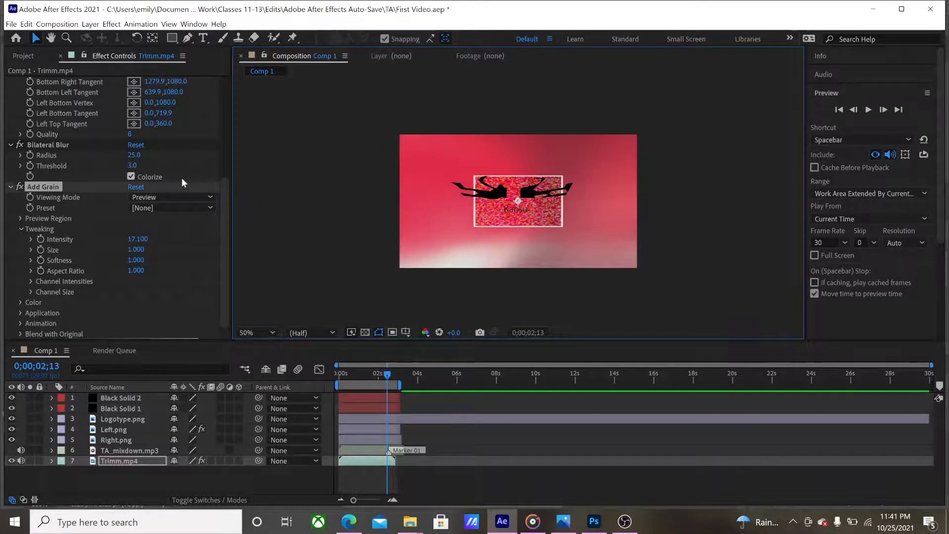
{"action": "left_click_drag", "start_coordinate": [137, 239], "coordinate": [463, 254]}
{"action": "left_click_drag", "start_coordinate": [327, 251], "coordinate": [170, 285]}
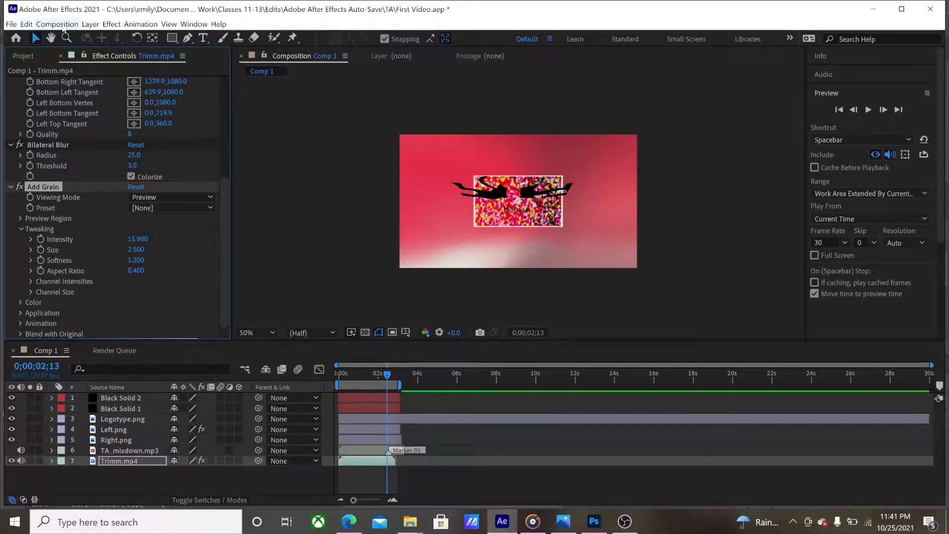
Add Comp 1 to the render queue and bring its new queue entry into view
{"action": "left_click", "coordinate": [79, 25]}
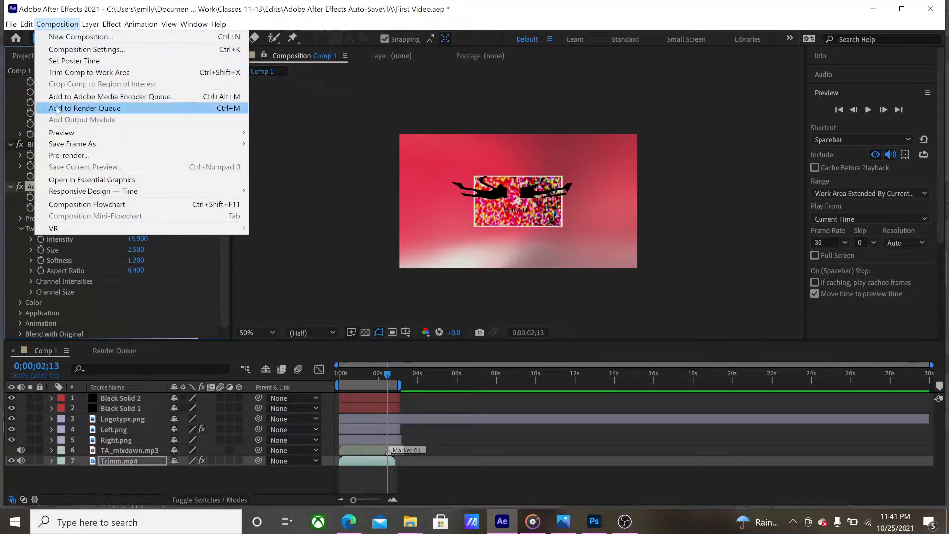
{"action": "left_click", "coordinate": [107, 108]}
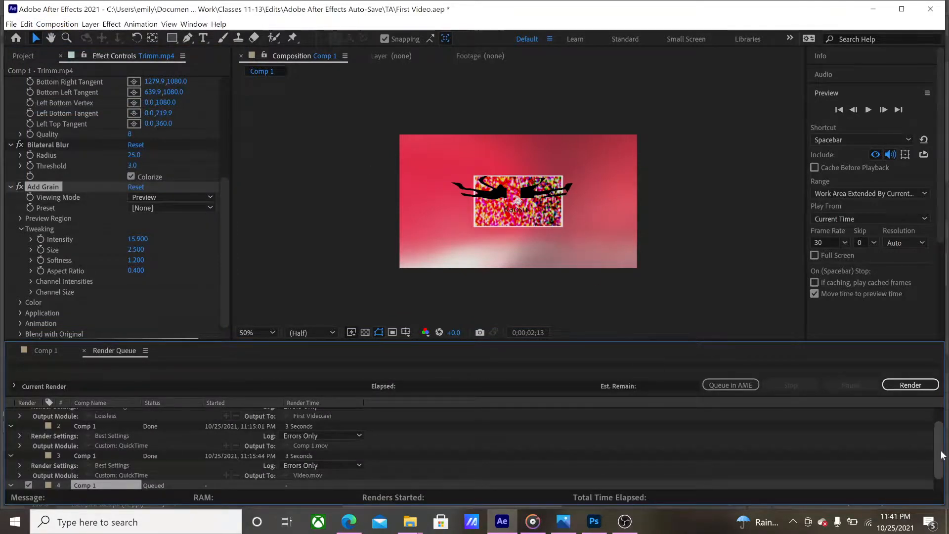
{"action": "scroll", "coordinate": [939, 460], "scroll_direction": "down", "scroll_amount": 2}
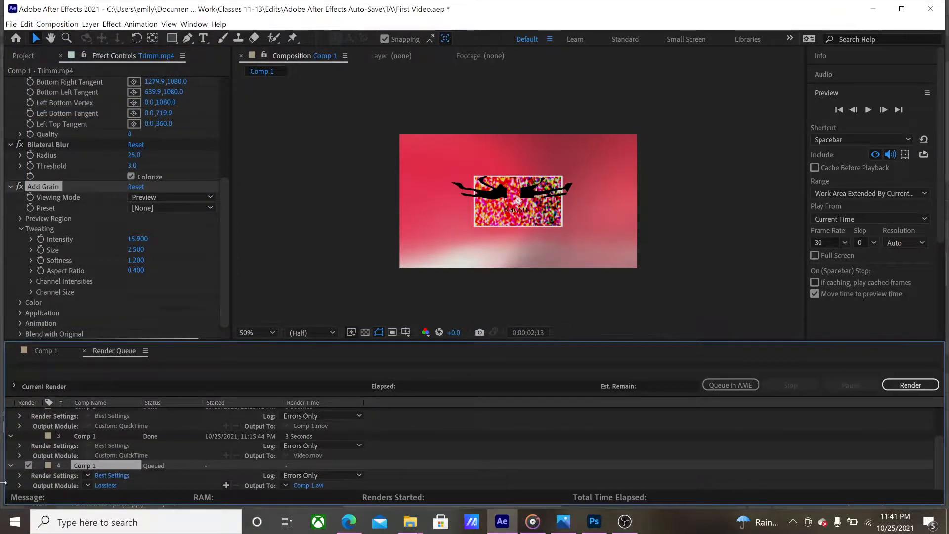
Set the queued Comp 1's output format to QuickTime and start rendering it to Comp 1.mov
{"action": "left_click", "coordinate": [105, 485]}
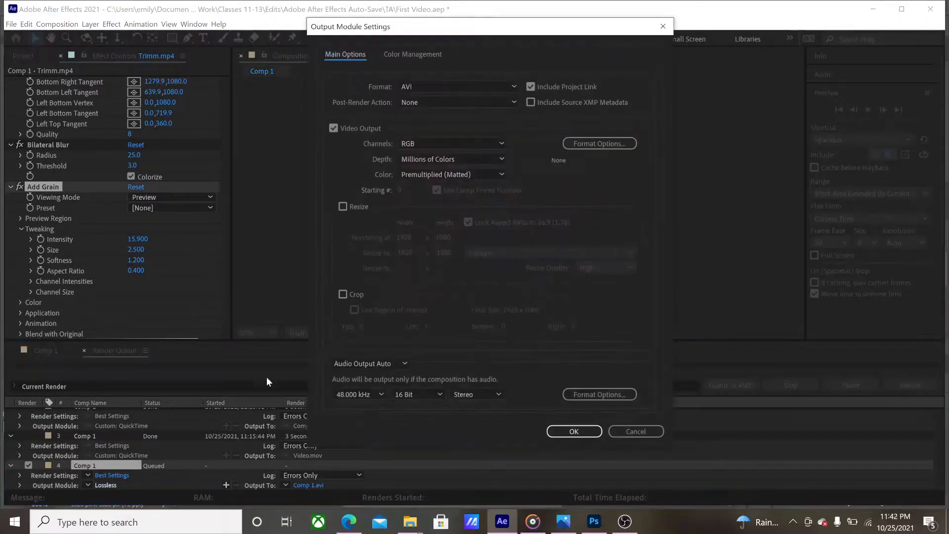
{"action": "left_click", "coordinate": [503, 88]}
{"action": "left_click", "coordinate": [488, 224]}
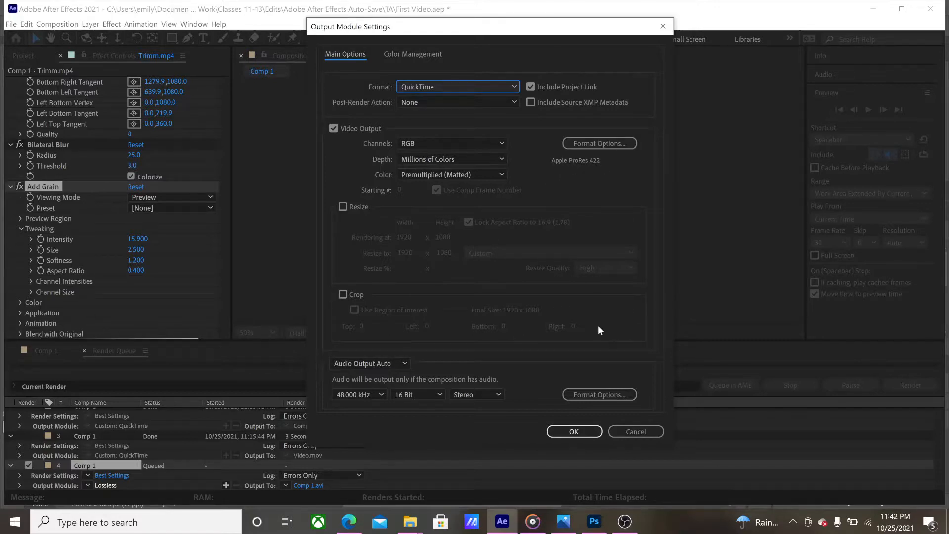
{"action": "left_click", "coordinate": [578, 429]}
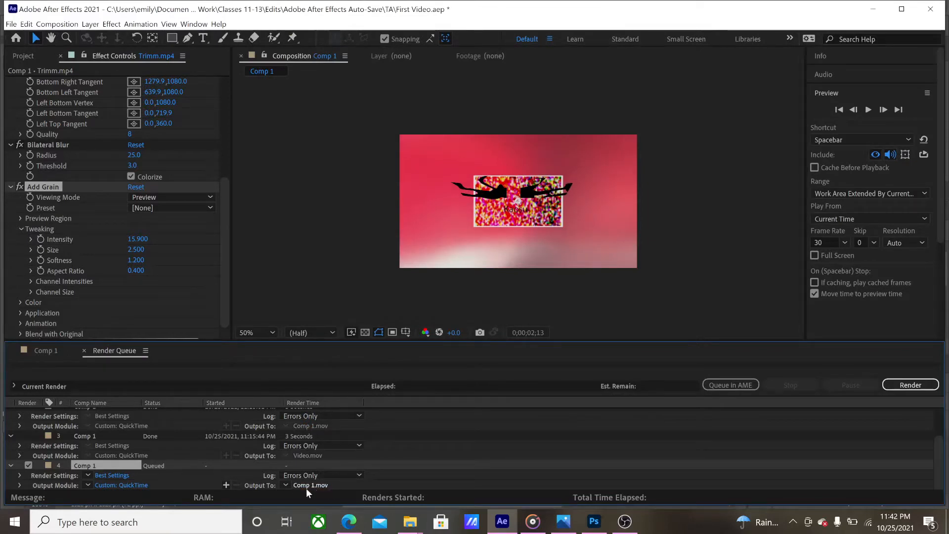
{"action": "left_click", "coordinate": [904, 385]}
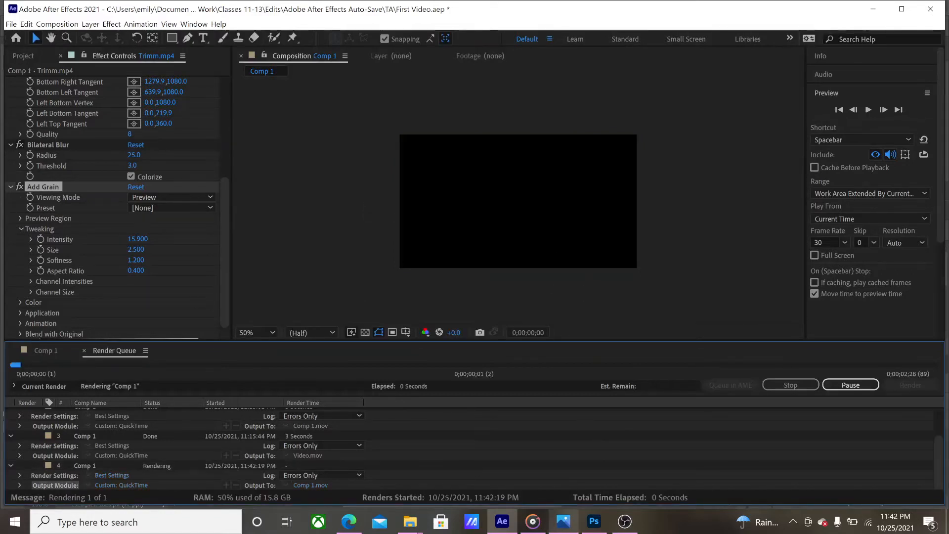